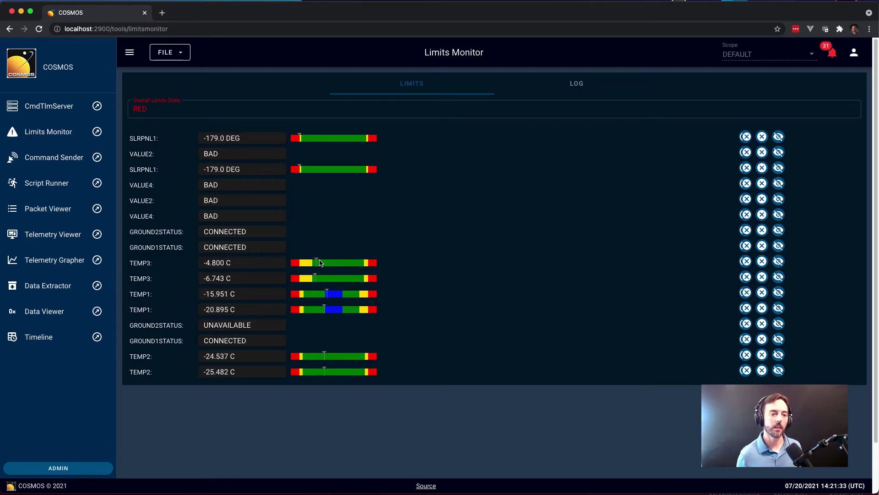
Show the log of limits events in the Limits Monitor.
{"action": "left_click", "coordinate": [570, 88]}
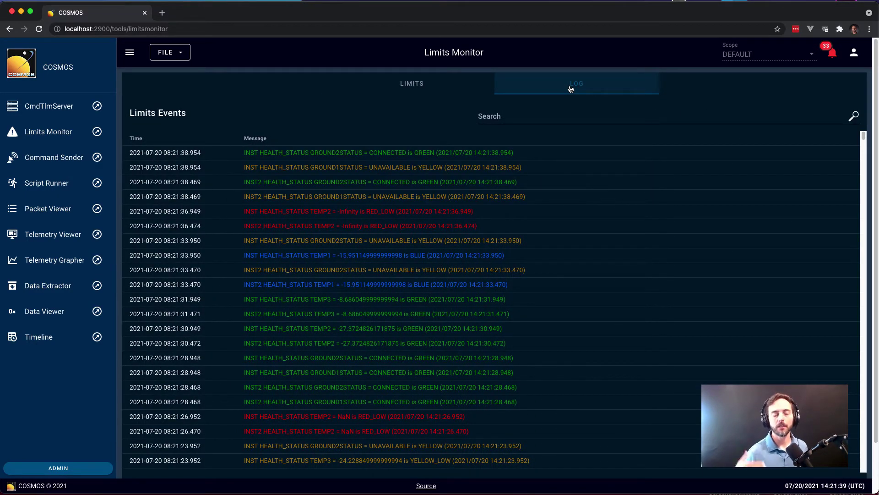
Send the ABORT command to the INST target from the Command Sender.
{"action": "left_click", "coordinate": [85, 163]}
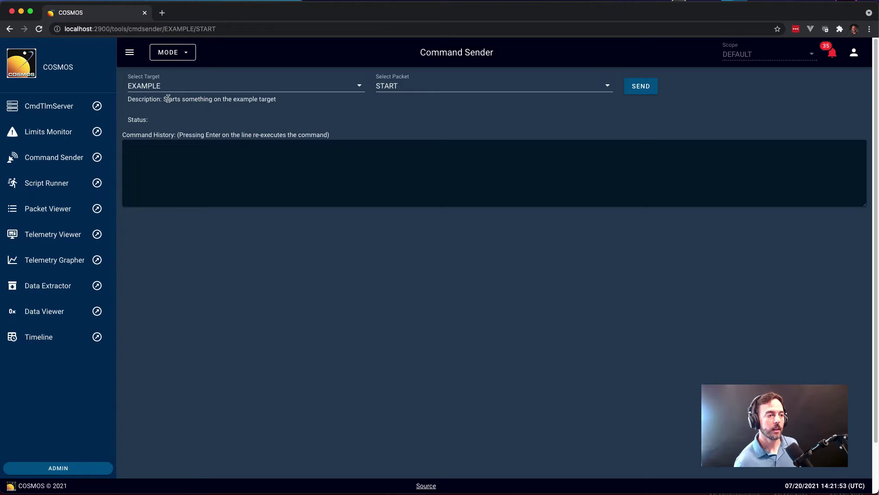
{"action": "left_click", "coordinate": [180, 89]}
{"action": "left_click", "coordinate": [181, 105]}
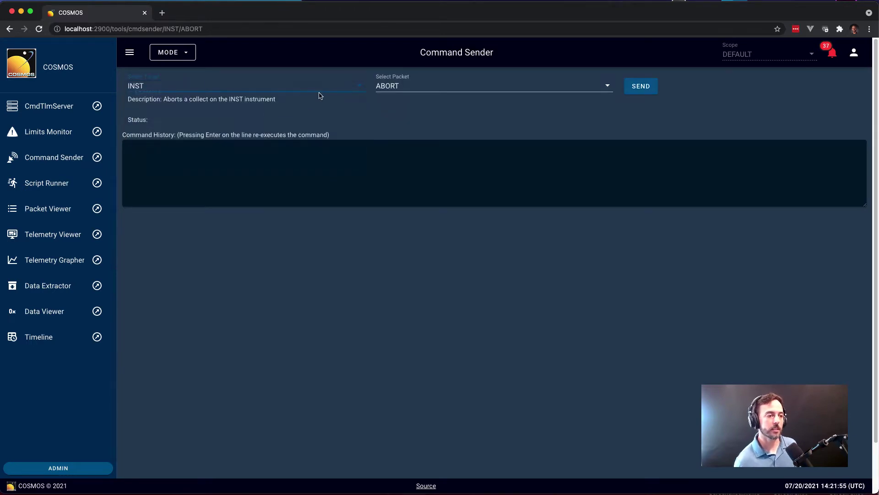
{"action": "left_click", "coordinate": [434, 90]}
{"action": "left_click", "coordinate": [433, 91]}
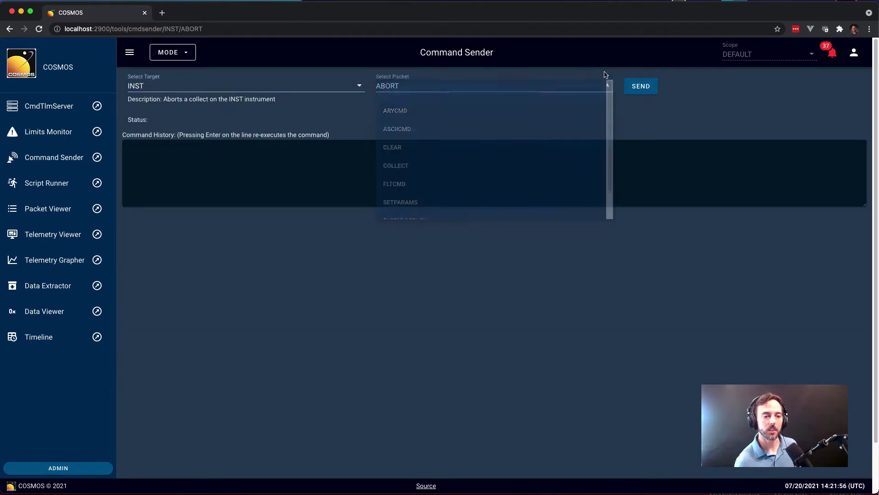
{"action": "left_click", "coordinate": [641, 87]}
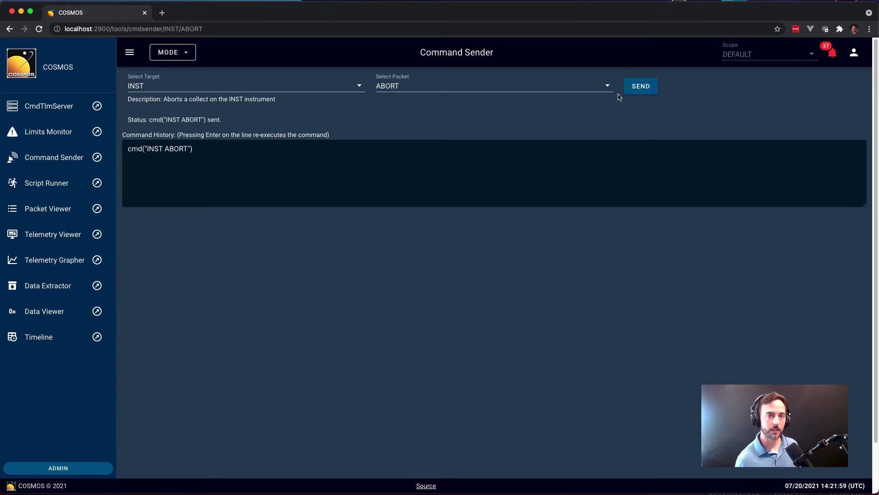
Send the INST target a COLLECT command with TYPE set to NORMAL and TEMP set to 12.
{"action": "left_click", "coordinate": [594, 94]}
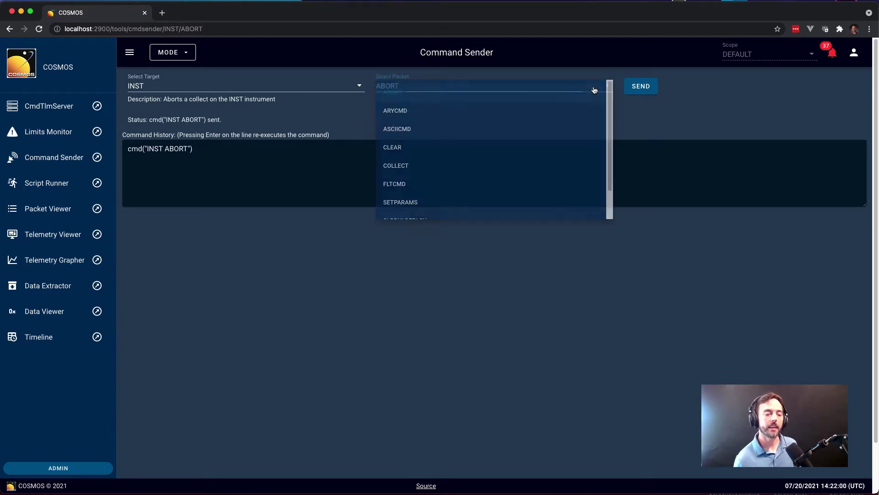
{"action": "left_click", "coordinate": [562, 164]}
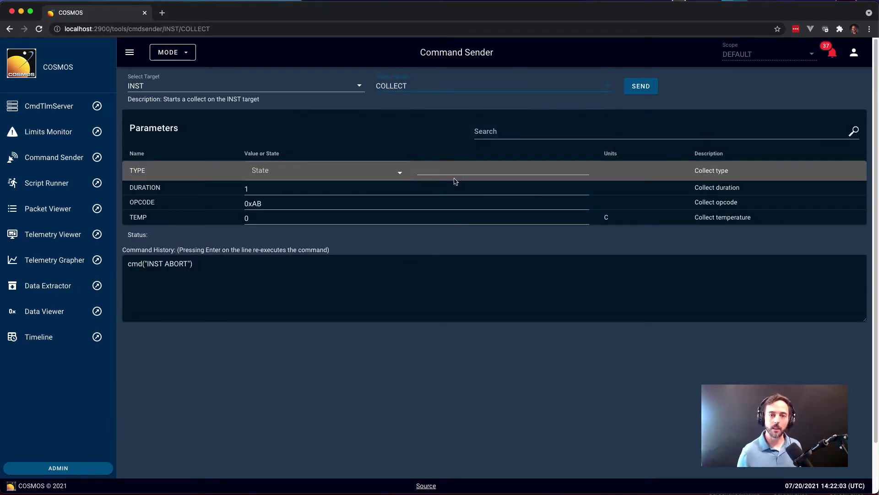
{"action": "left_click", "coordinate": [330, 172]}
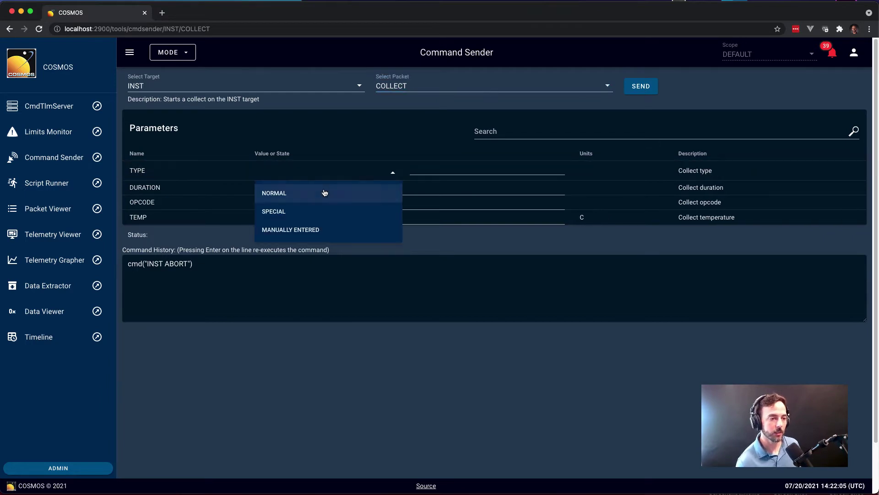
{"action": "left_click", "coordinate": [325, 192]}
{"action": "left_click", "coordinate": [267, 217]}
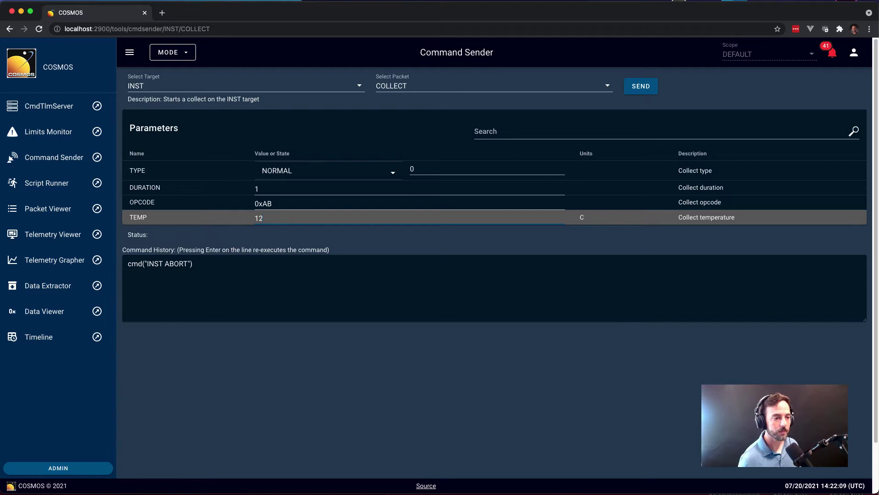
{"action": "left_click", "coordinate": [649, 86]}
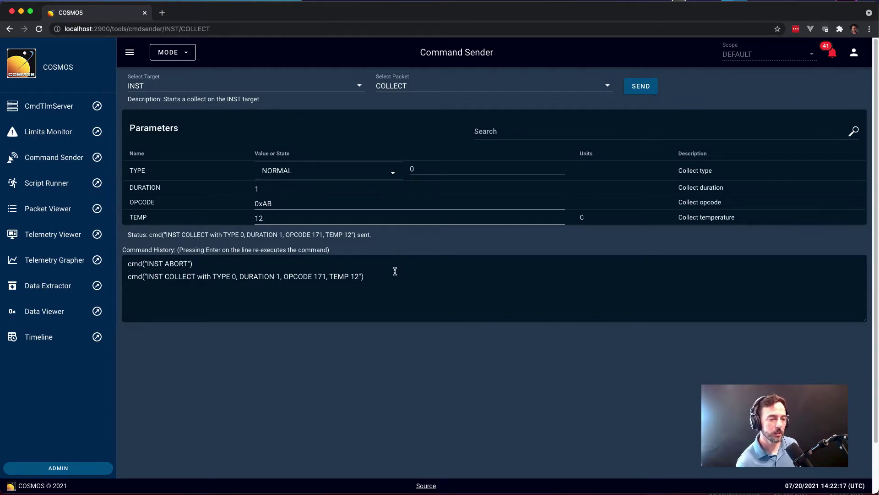
Copy the INST COLLECT command from the command history and paste it into the empty script in Script Runner.
{"action": "left_click_drag", "start_coordinate": [365, 277], "coordinate": [124, 276]}
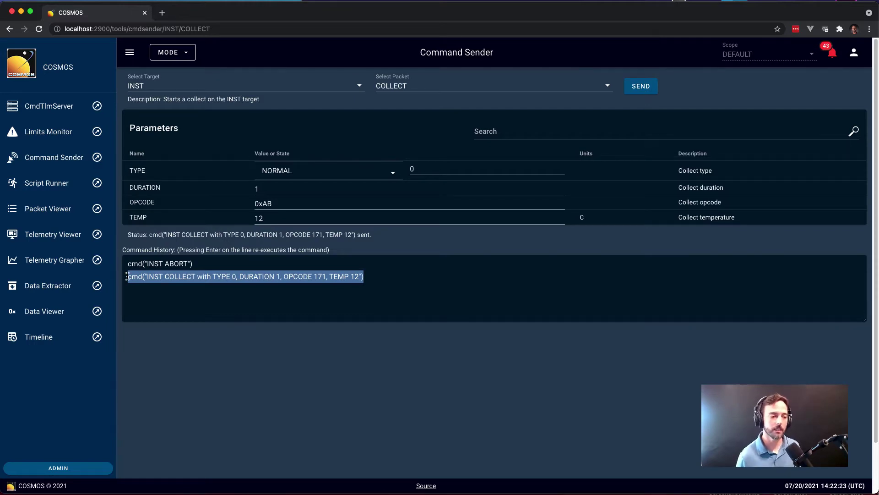
{"action": "right_click", "coordinate": [148, 277]}
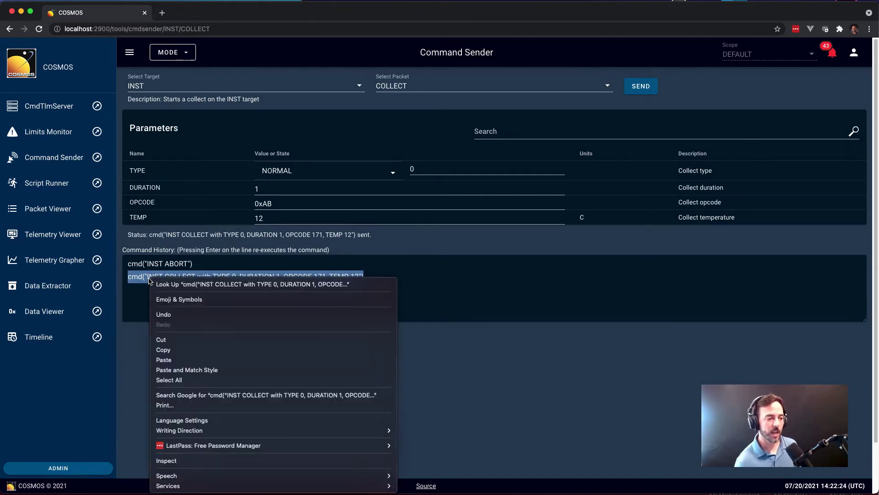
{"action": "left_click", "coordinate": [172, 350]}
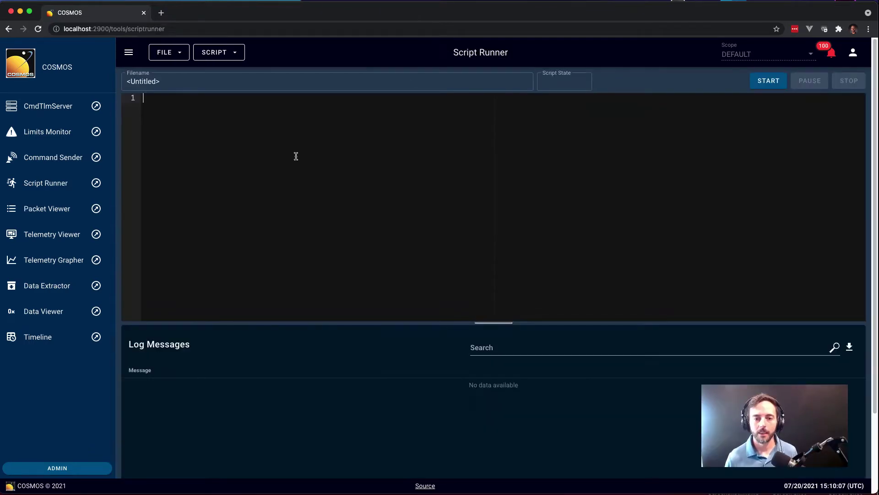
{"action": "left_click", "coordinate": [296, 156]}
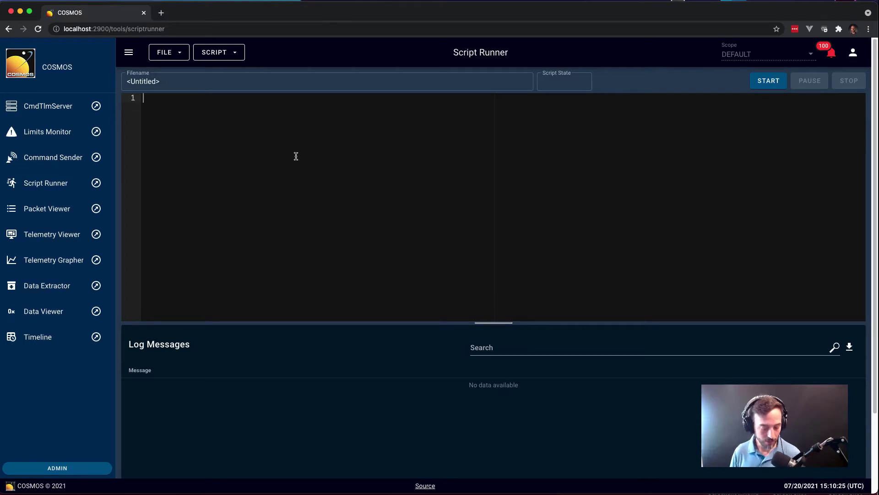
{"action": "key", "text": "super+v"}
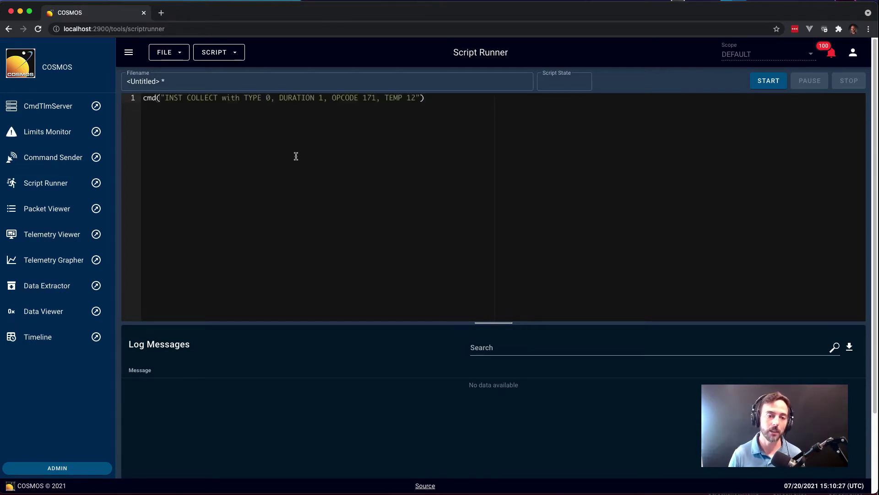
Insert the line collects = tlm("INST HEALTH_STATUS COLLECTS") above the COLLECT command in the script.
{"action": "key", "text": "Return"}
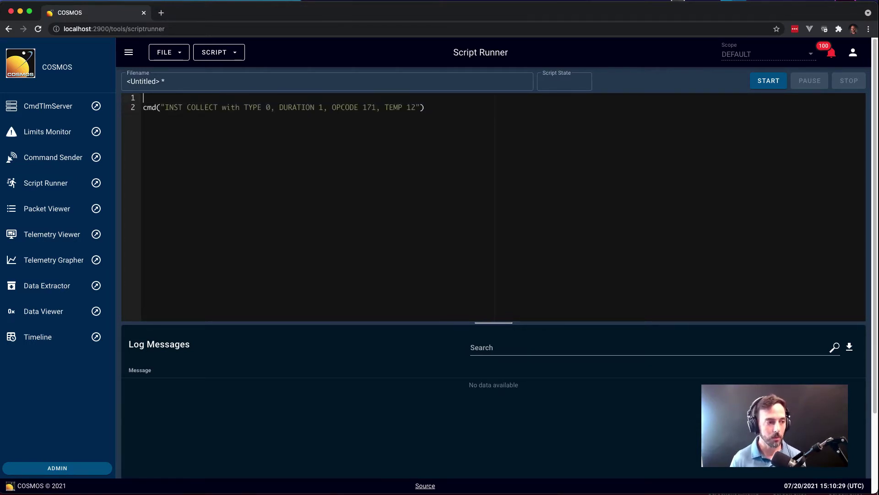
{"action": "type", "text": "collect"}
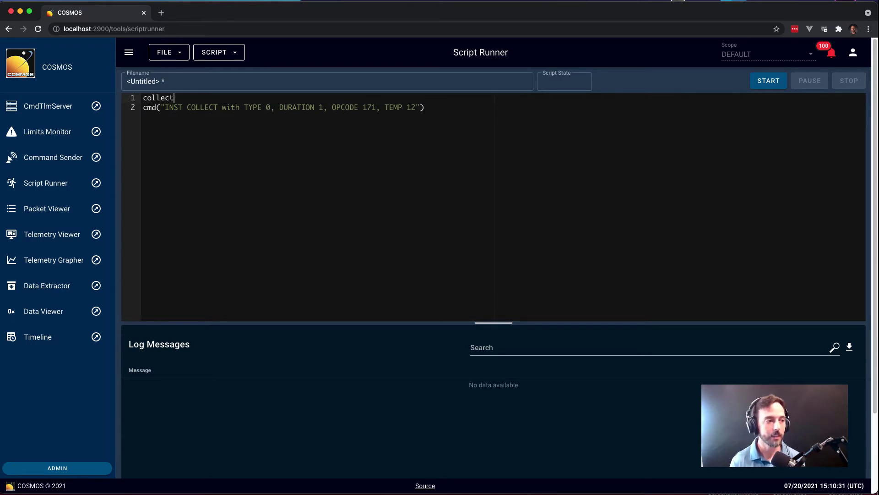
{"action": "type", "text": "s = tlm(\"INST HE"}
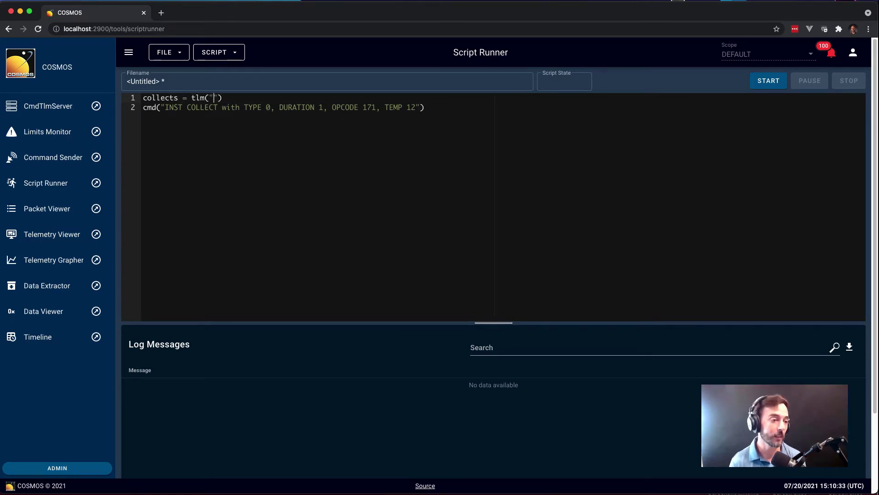
{"action": "type", "text": "ALTH_STATUS "}
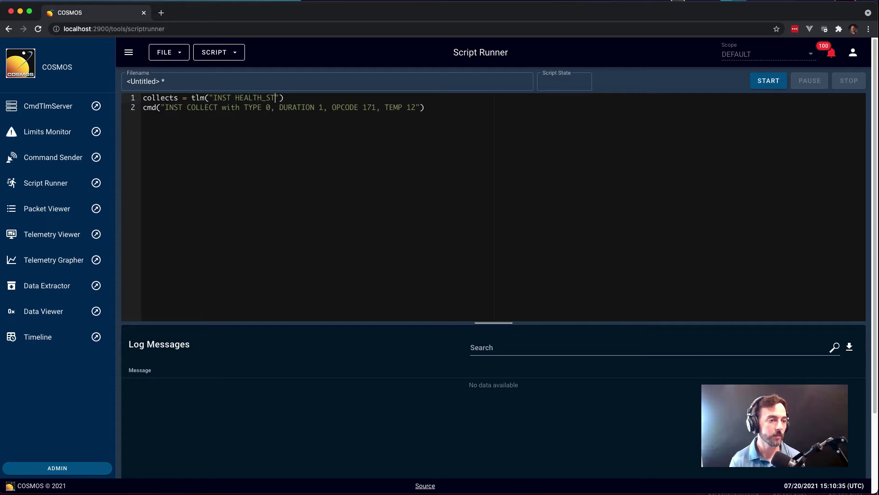
{"action": "type", "text": "COLLECTS"}
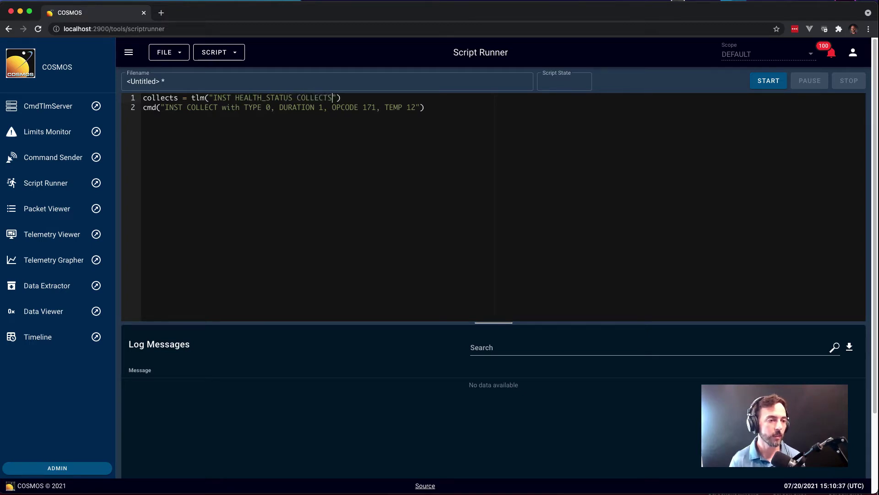
Add wait_check("INST HEALTH_STATUS COLLECTS > #{collects}", 4) below the COLLECT command and start the script.
{"action": "key", "text": "Down"}
{"action": "key", "text": "End"}
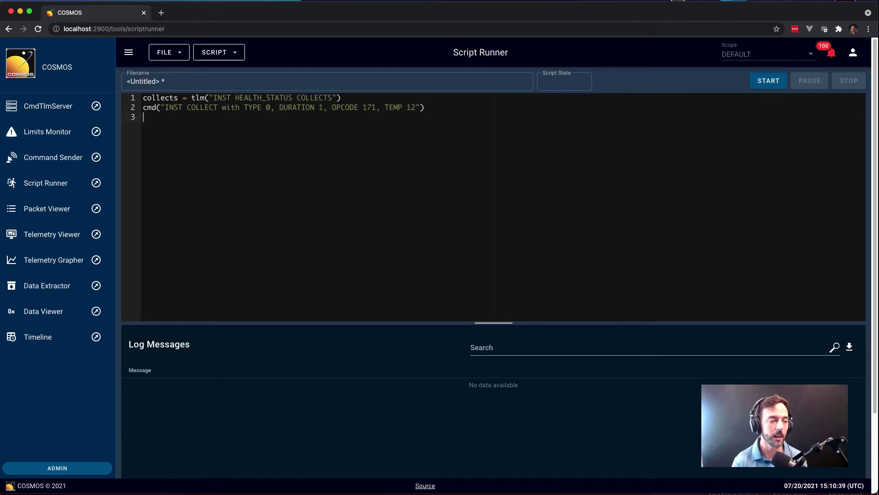
{"action": "type", "text": "wait_check"}
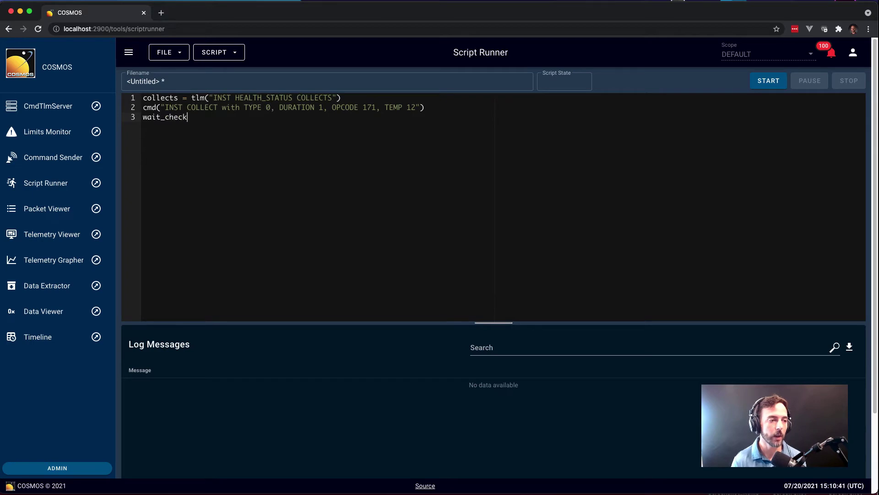
{"action": "type", "text": "(\"I"}
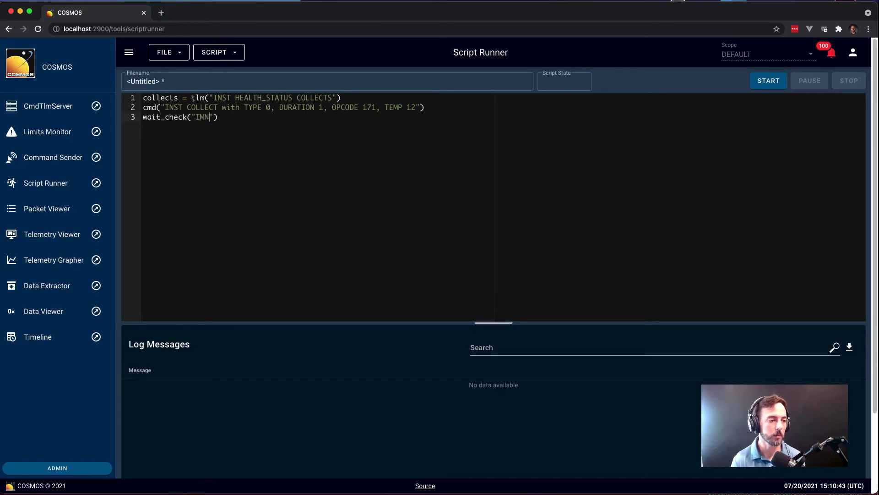
{"action": "type", "text": "NST HEALTH_STATU"}
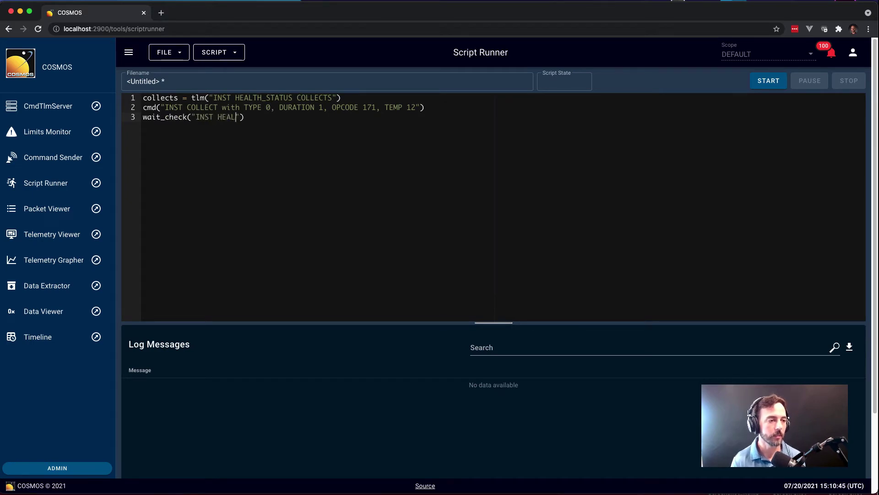
{"action": "type", "text": "S COLLECTS > #{"}
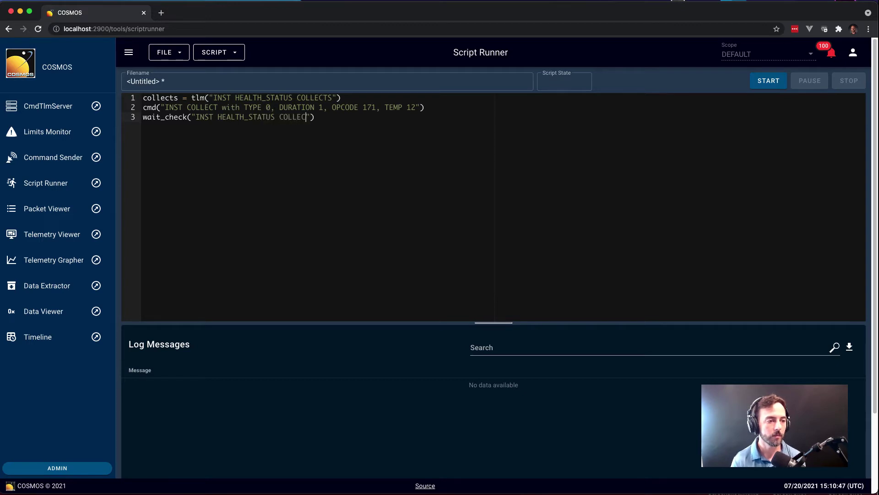
{"action": "type", "text": "collects}\""}
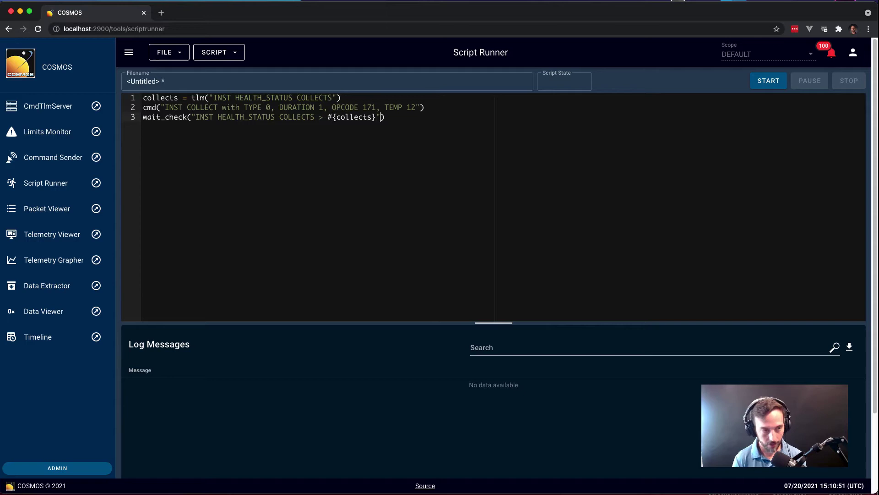
{"action": "type", "text": ", 4"}
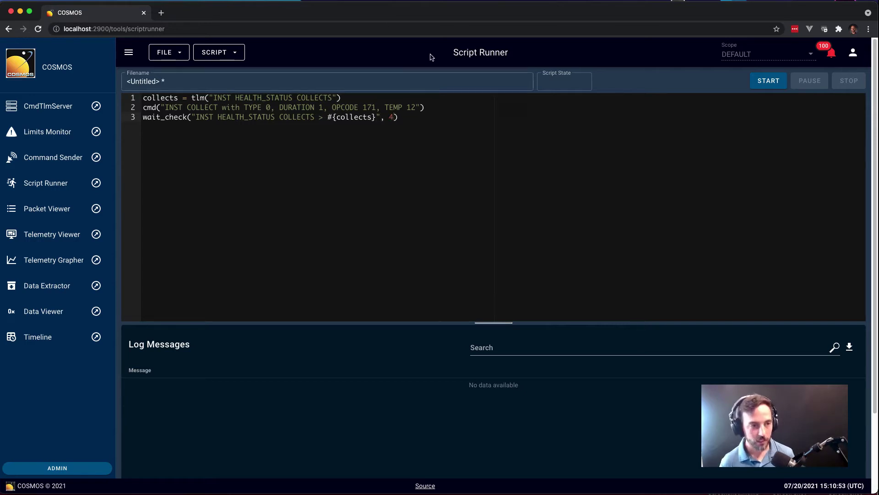
{"action": "left_click", "coordinate": [764, 82]}
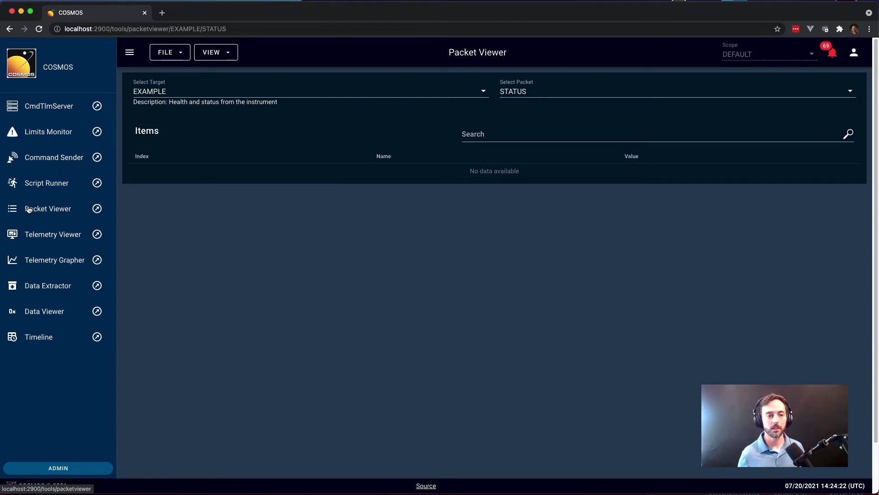
Examine the item values of the INST target's ADCS packet in Packet Viewer.
{"action": "left_click", "coordinate": [198, 95]}
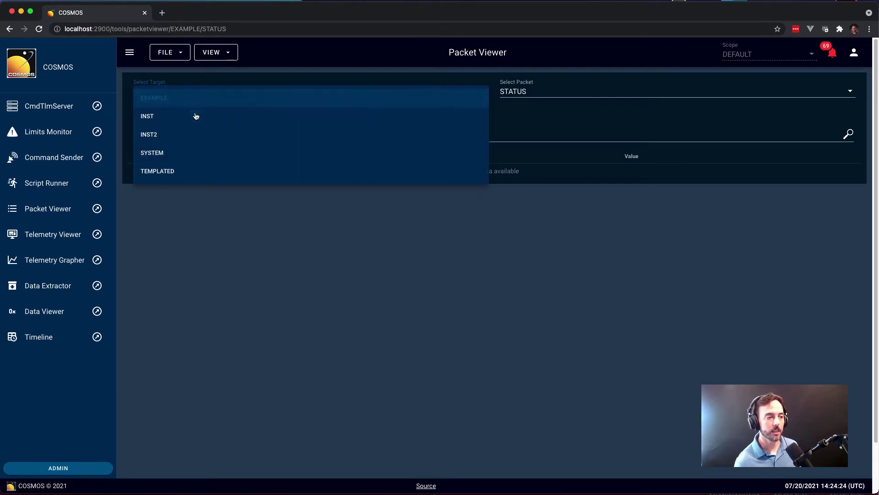
{"action": "left_click", "coordinate": [196, 116]}
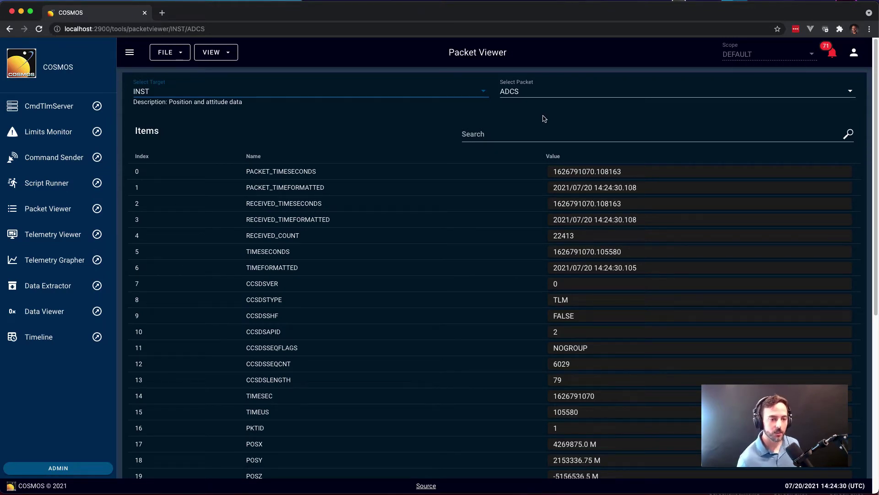
{"action": "scroll", "coordinate": [597, 303], "scroll_direction": "down", "scroll_amount": 3}
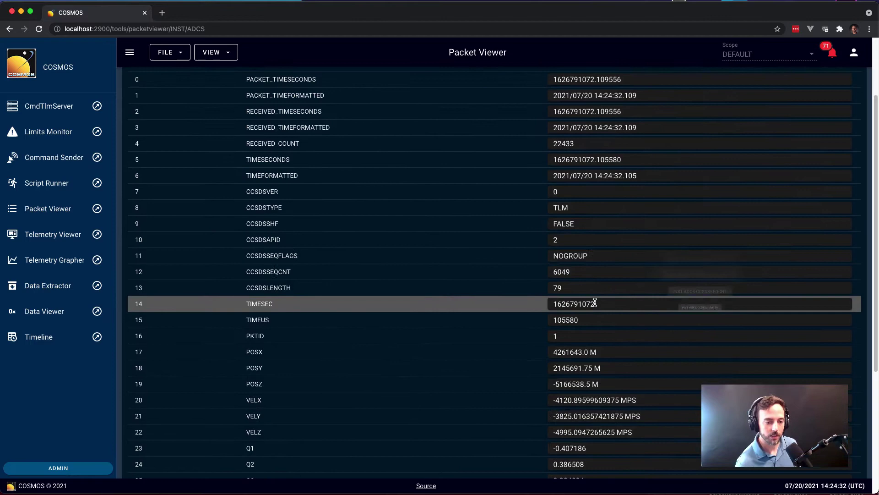
{"action": "scroll", "coordinate": [600, 298], "scroll_direction": "down", "scroll_amount": 3}
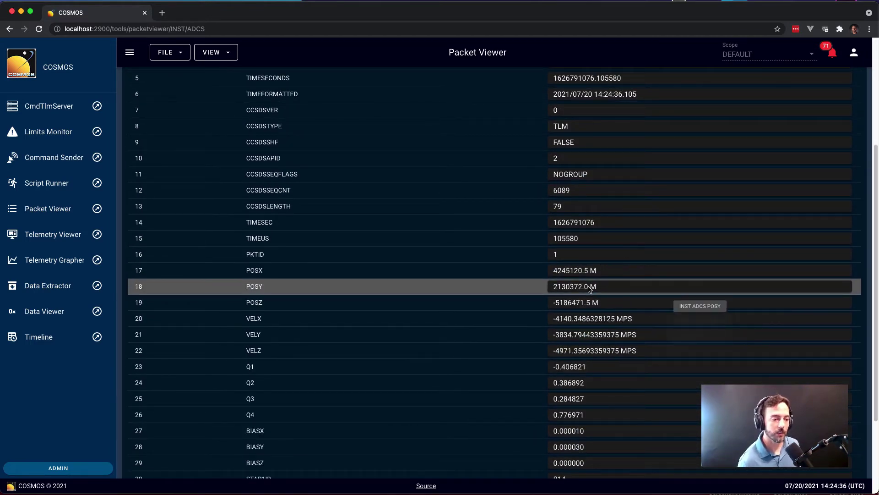
{"action": "scroll", "coordinate": [591, 321], "scroll_direction": "down", "scroll_amount": 4}
{"action": "scroll", "coordinate": [579, 410], "scroll_direction": "up", "scroll_amount": 10}
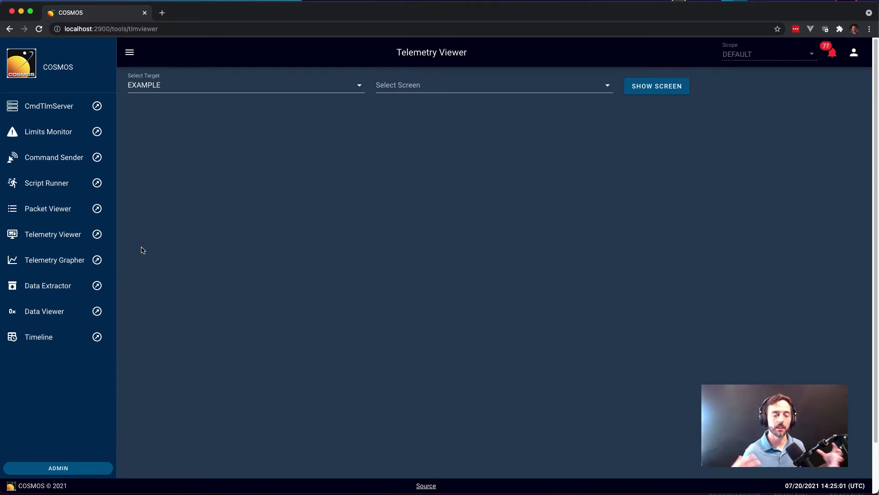
Show the INST target's HS screen in Telemetry Viewer.
{"action": "left_click", "coordinate": [198, 91]}
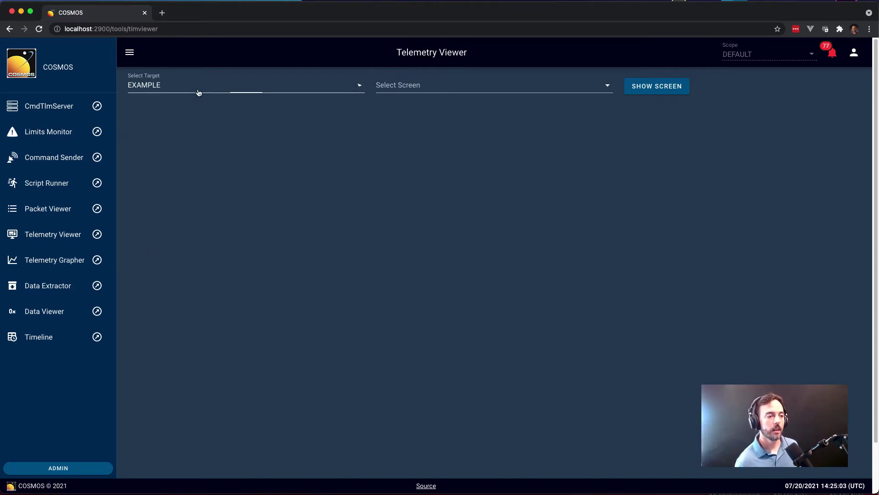
{"action": "left_click", "coordinate": [199, 114]}
{"action": "left_click", "coordinate": [407, 94]}
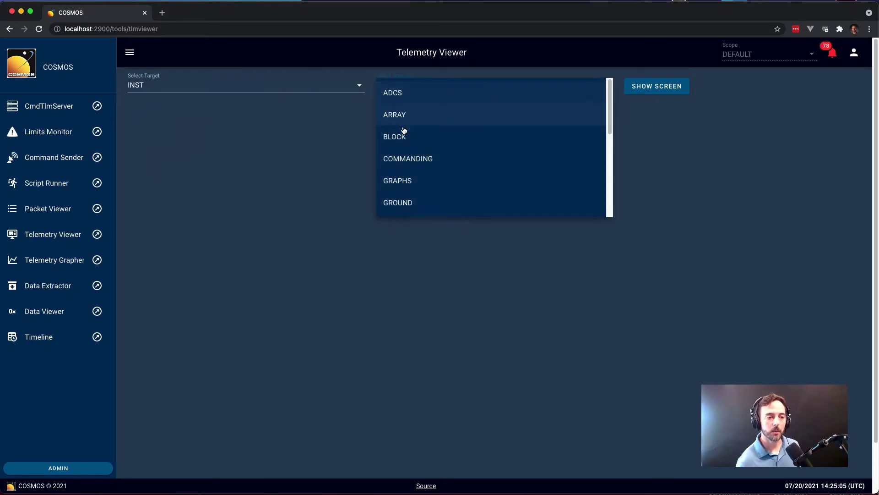
{"action": "scroll", "coordinate": [428, 190], "scroll_direction": "down", "scroll_amount": 2}
{"action": "left_click", "coordinate": [412, 209]}
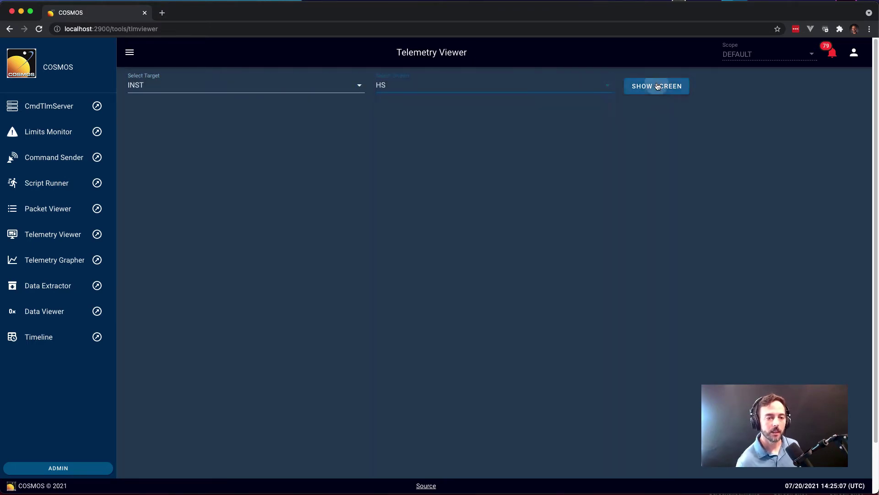
{"action": "left_click", "coordinate": [657, 86]}
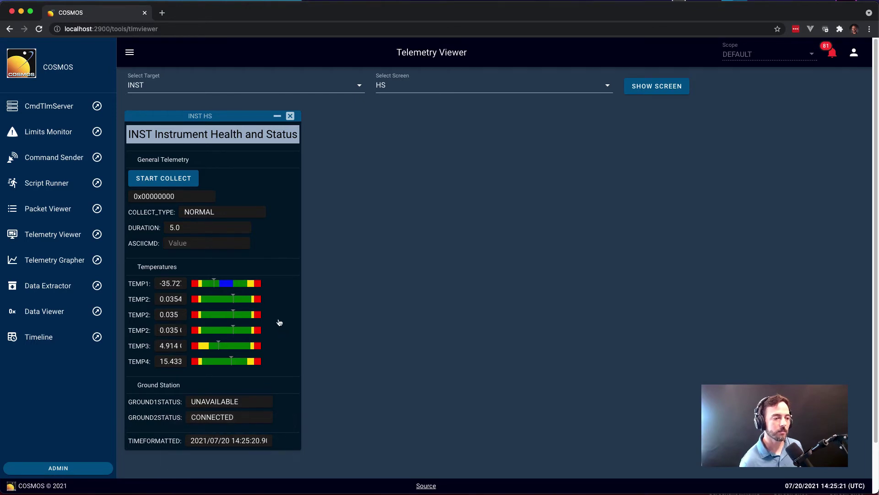
Examine the details of the TEMP1 item on the INST HS screen, including its conversions and limits, and close them.
{"action": "right_click", "coordinate": [195, 286]}
{"action": "left_click", "coordinate": [196, 296]}
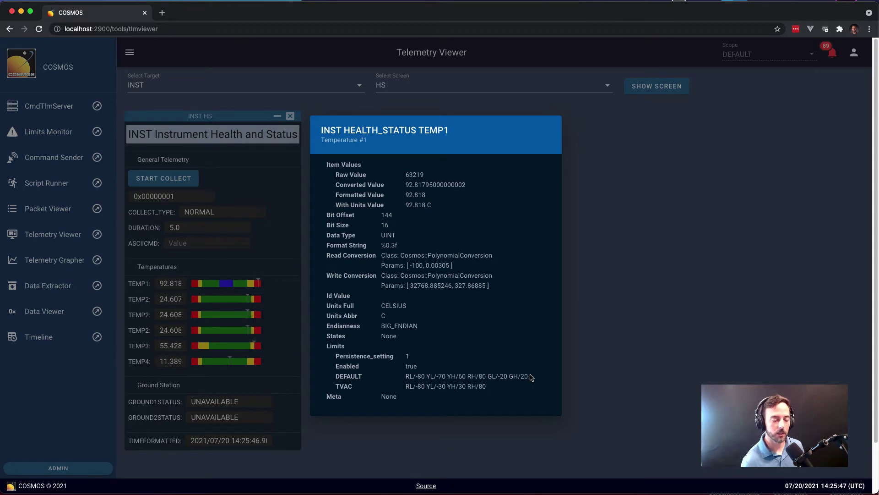
{"action": "left_click", "coordinate": [589, 375]}
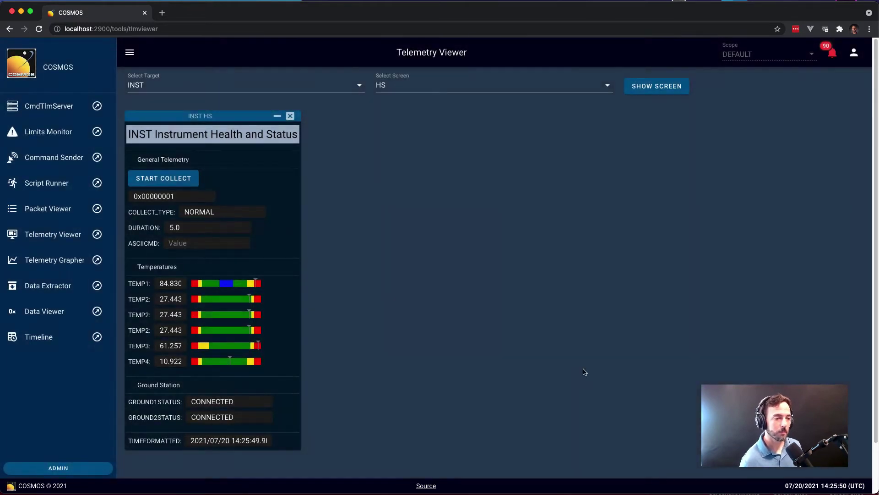
Show the INST target's ADCS screen alongside the HS screen.
{"action": "left_click", "coordinate": [465, 96]}
{"action": "scroll", "coordinate": [431, 110], "scroll_direction": "up", "scroll_amount": 1}
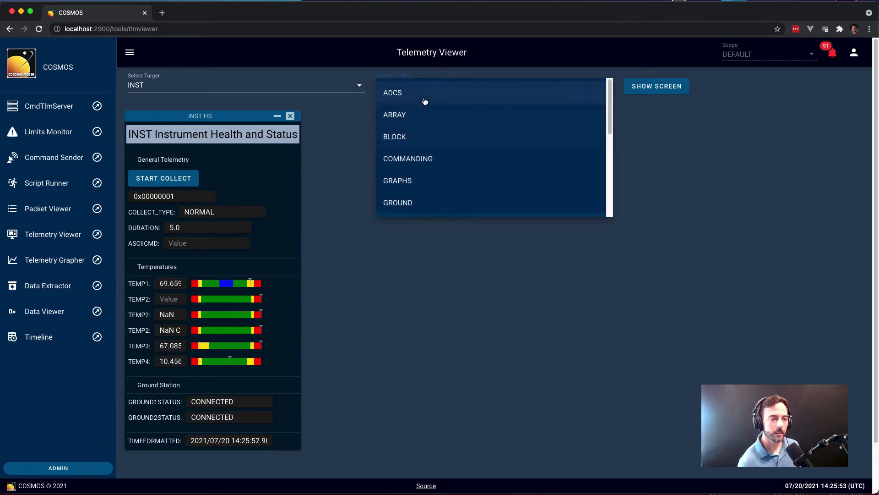
{"action": "left_click", "coordinate": [425, 101]}
{"action": "left_click", "coordinate": [649, 86]}
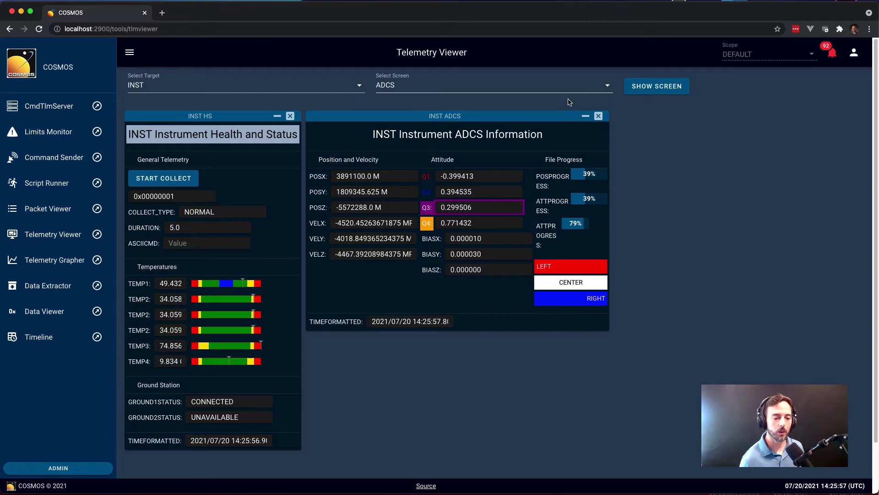
Move the INST ADCS screen ahead of the HS screen, and close and reshow it.
{"action": "left_click_drag", "start_coordinate": [436, 116], "coordinate": [255, 116]}
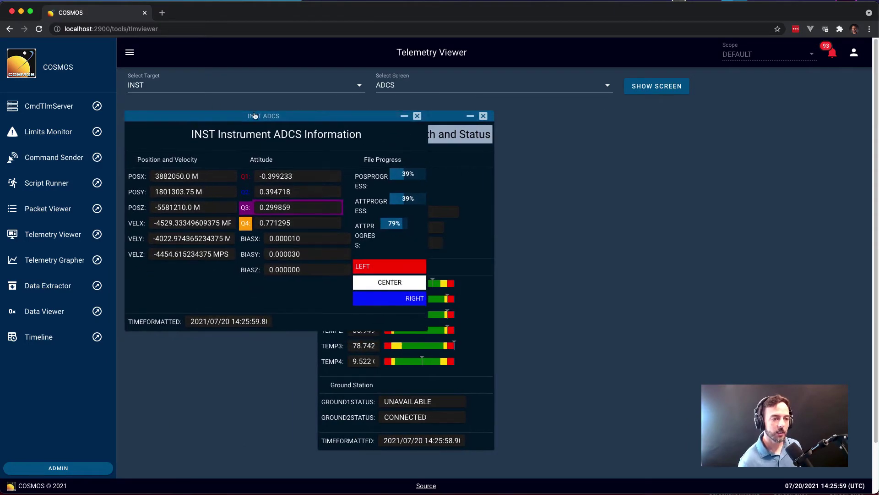
{"action": "left_click", "coordinate": [417, 117]}
{"action": "left_click", "coordinate": [646, 88]}
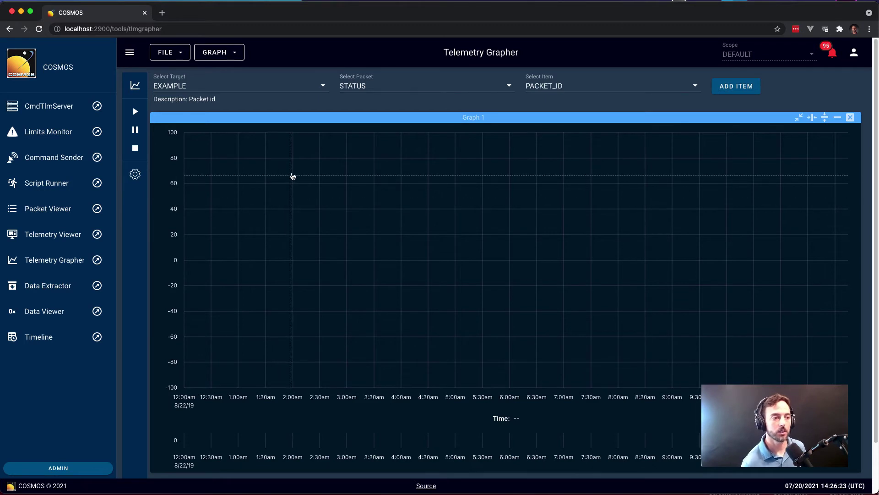
Plot the TEMP1 item of the INST HEALTH_STATUS packet on the empty graph in Telemetry Grapher.
{"action": "left_click", "coordinate": [312, 86]}
{"action": "left_click", "coordinate": [297, 109]}
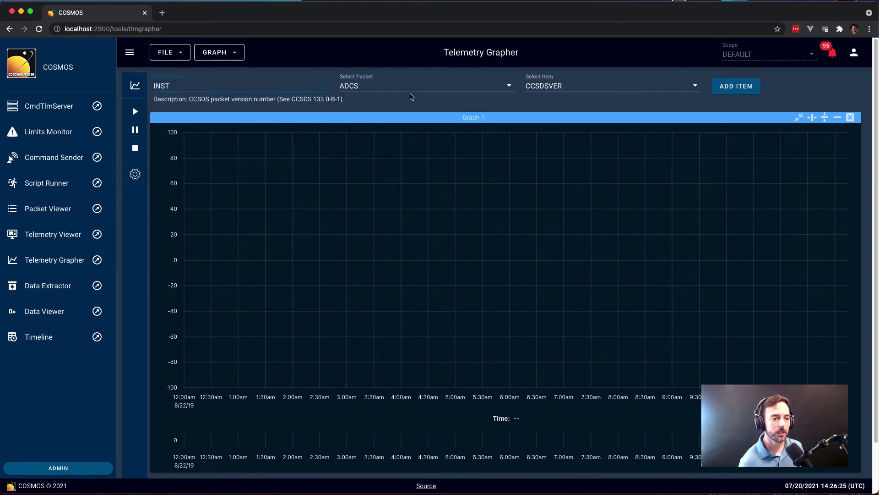
{"action": "left_click", "coordinate": [507, 84]}
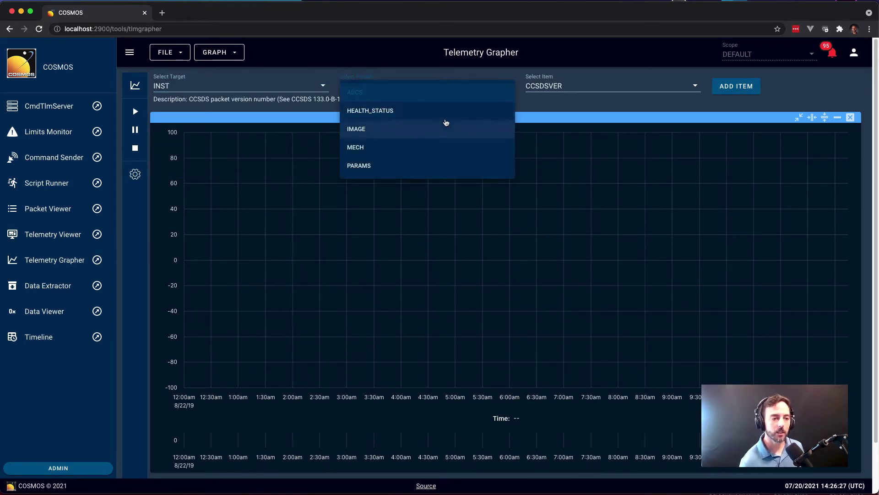
{"action": "left_click", "coordinate": [447, 110]}
{"action": "left_click", "coordinate": [540, 90]}
{"action": "scroll", "coordinate": [570, 175], "scroll_direction": "down", "scroll_amount": 5}
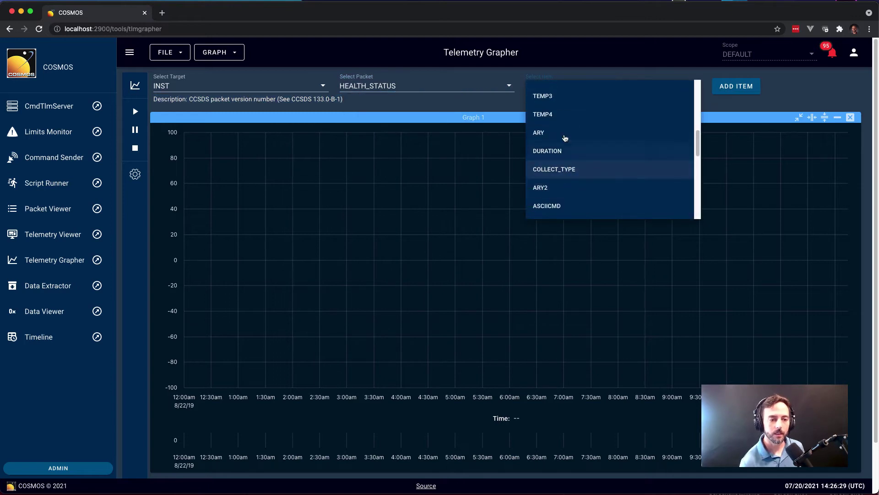
{"action": "scroll", "coordinate": [568, 110], "scroll_direction": "up", "scroll_amount": 1}
{"action": "left_click", "coordinate": [564, 91]}
{"action": "left_click", "coordinate": [710, 86]}
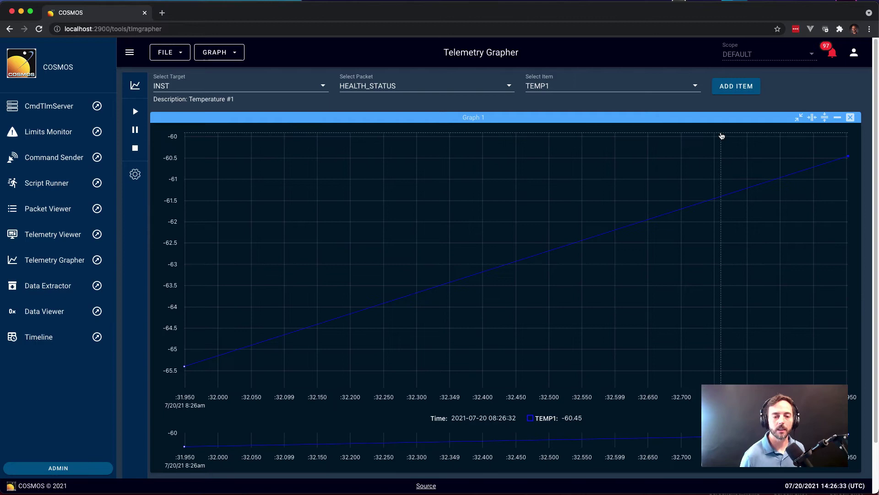
Add the HEALTH_STATUS items TEMP2, TEMP3 and TEMP4 to the graph that plots TEMP1.
{"action": "left_click", "coordinate": [680, 90]}
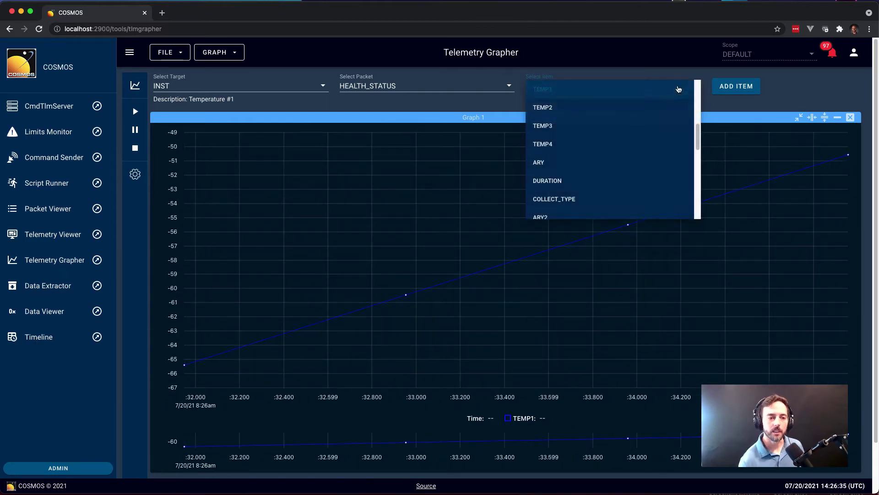
{"action": "left_click", "coordinate": [646, 109]}
{"action": "left_click", "coordinate": [736, 86]}
{"action": "left_click", "coordinate": [632, 90]}
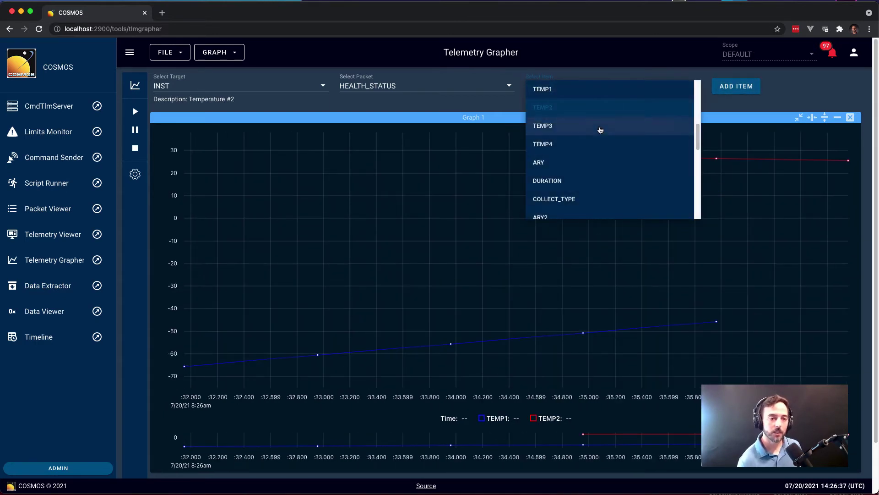
{"action": "left_click", "coordinate": [601, 127]}
{"action": "left_click", "coordinate": [736, 86]}
{"action": "left_click", "coordinate": [689, 87]}
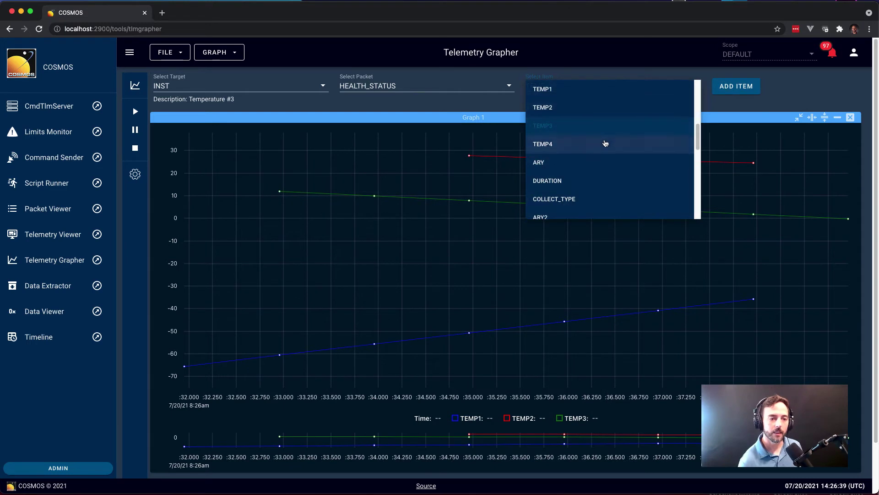
{"action": "left_click", "coordinate": [605, 144]}
{"action": "left_click", "coordinate": [726, 93]}
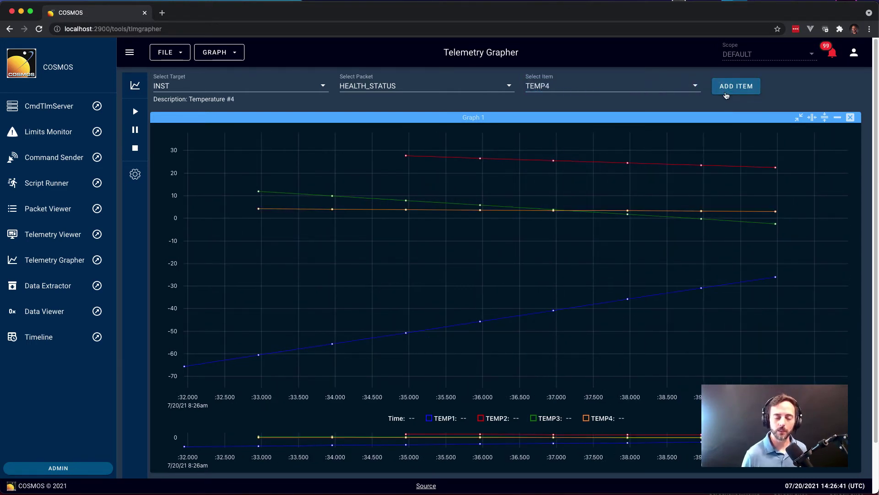
Narrow the first graph to half width and add a half-width second graph beside it plotting INST HEALTH_STATUS TEMP4.
{"action": "left_click", "coordinate": [809, 118]}
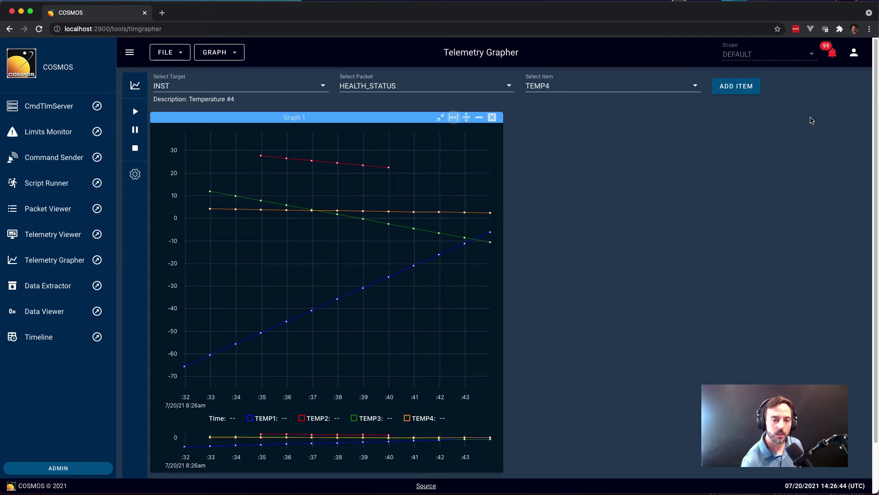
{"action": "left_click", "coordinate": [230, 56]}
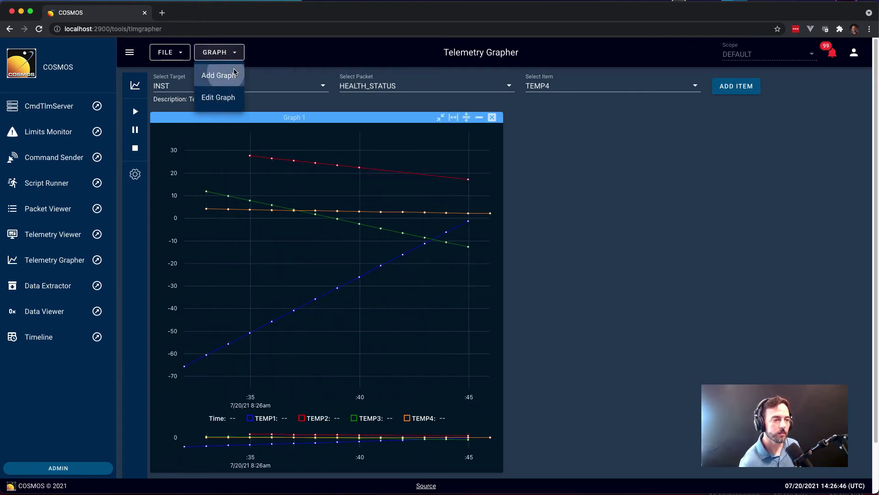
{"action": "left_click", "coordinate": [216, 75]}
{"action": "scroll", "coordinate": [675, 265], "scroll_direction": "down", "scroll_amount": 4}
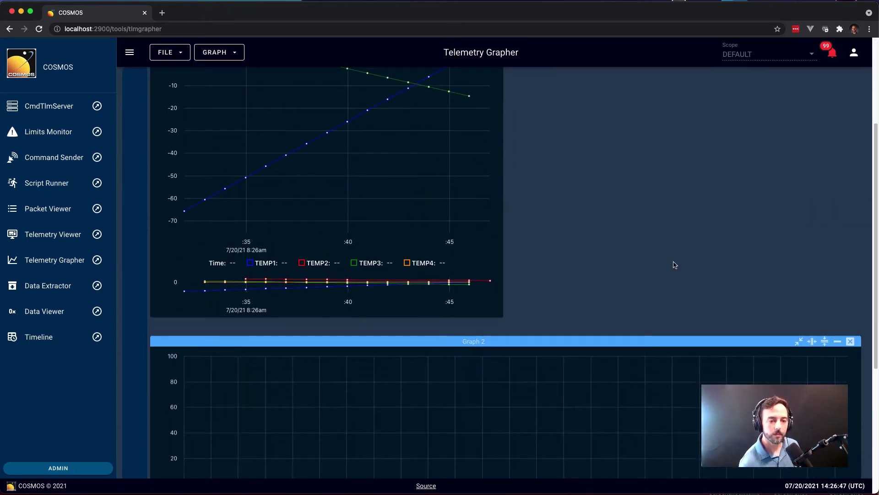
{"action": "left_click", "coordinate": [812, 341]}
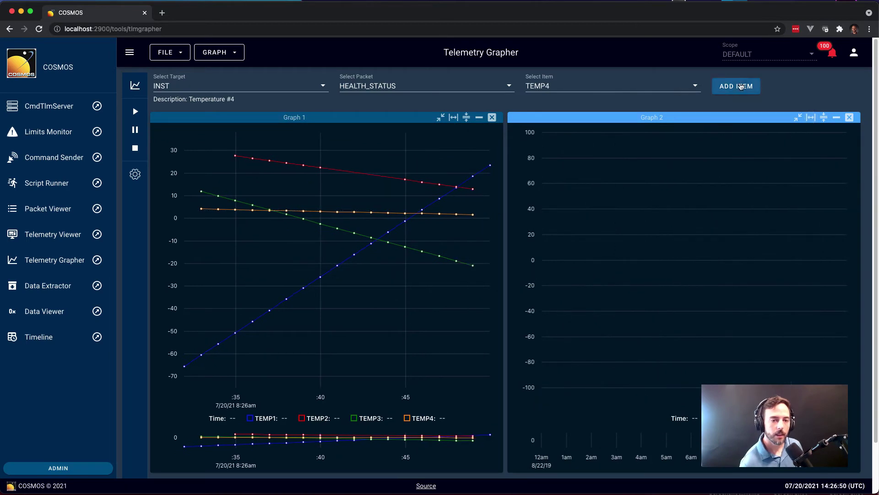
{"action": "left_click", "coordinate": [736, 86]}
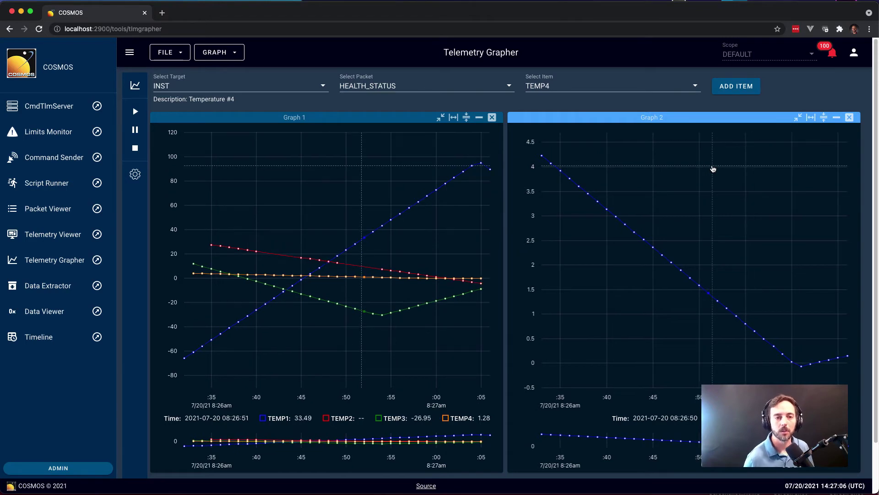
Switch to Data Extractor and set the extraction start time to 08:20:09 AM.
{"action": "left_click", "coordinate": [105, 296]}
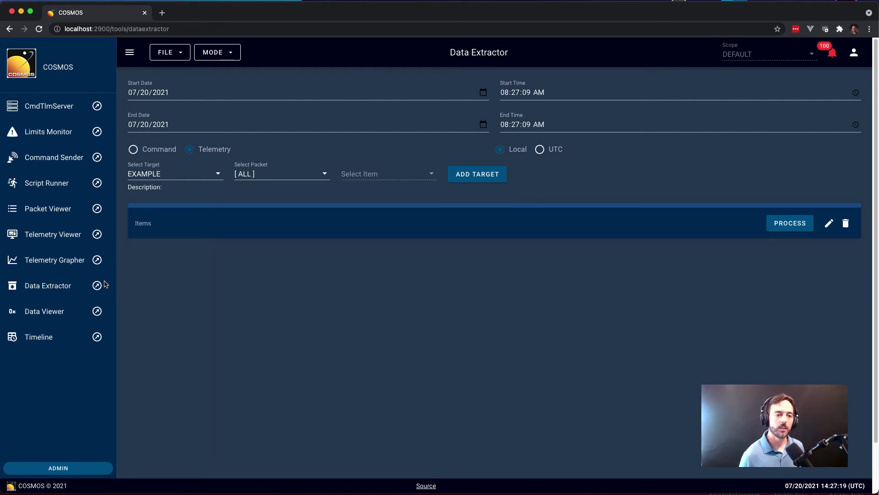
{"action": "left_click", "coordinate": [516, 94]}
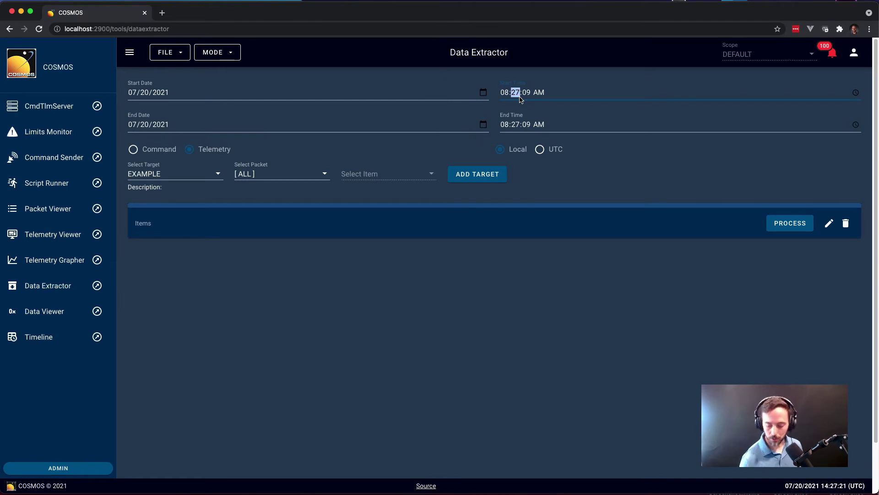
{"action": "type", "text": "20"}
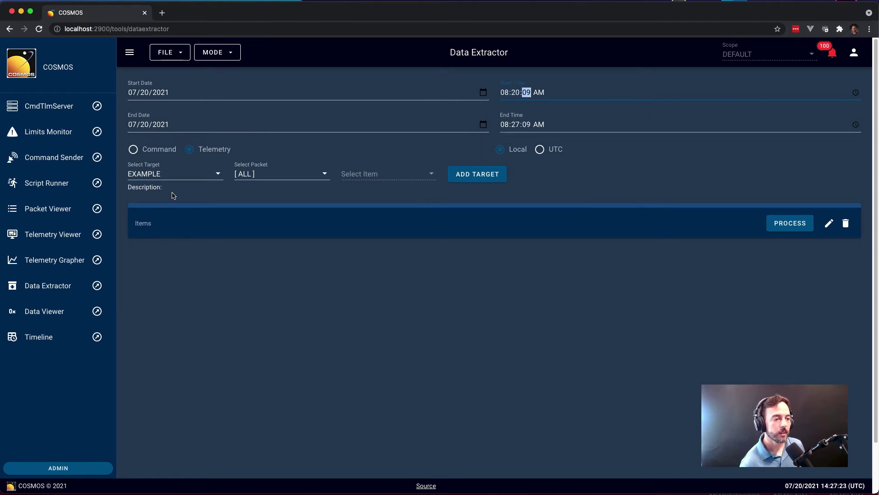
Add all items of the INST target's HEALTH_STATUS telemetry packet to the extraction list.
{"action": "right_click", "coordinate": [176, 175]}
{"action": "left_click", "coordinate": [153, 175]}
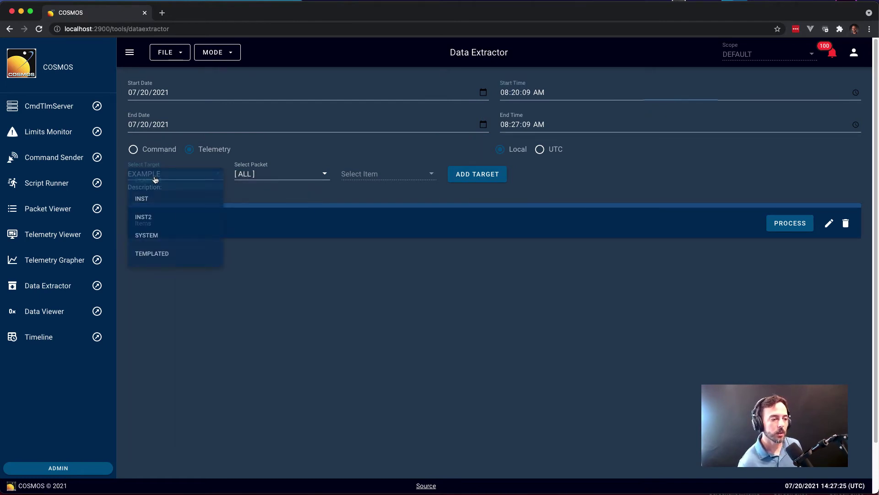
{"action": "left_click", "coordinate": [161, 203]}
{"action": "left_click", "coordinate": [265, 175]}
{"action": "left_click", "coordinate": [257, 216]}
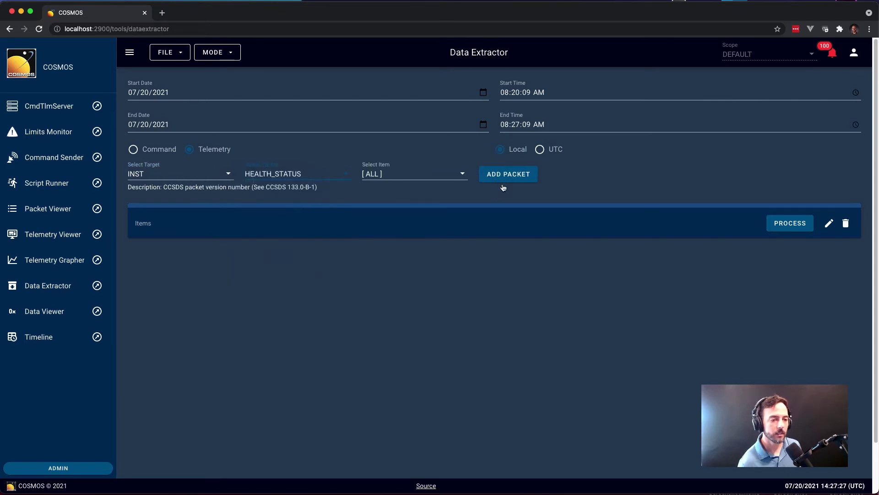
{"action": "left_click", "coordinate": [508, 175]}
Process the listed HEALTH_STATUS items and open the downloaded CSV file.
{"action": "left_click", "coordinate": [785, 224]}
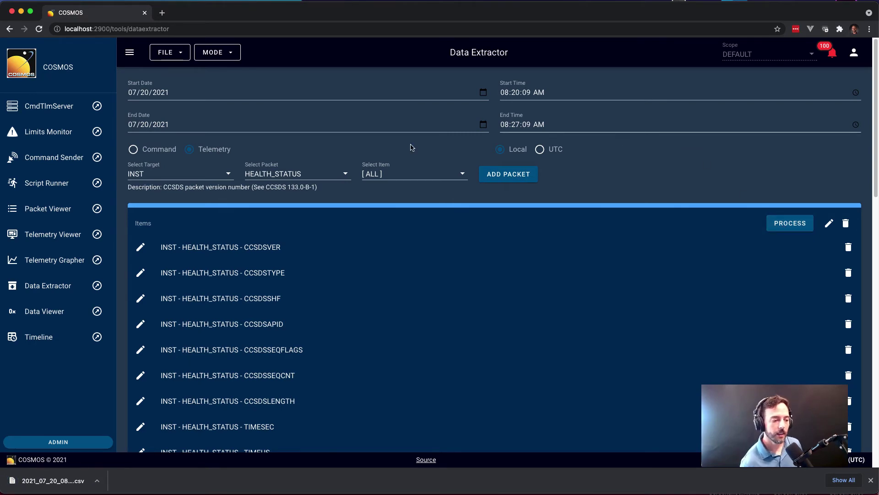
{"action": "left_click", "coordinate": [69, 481]}
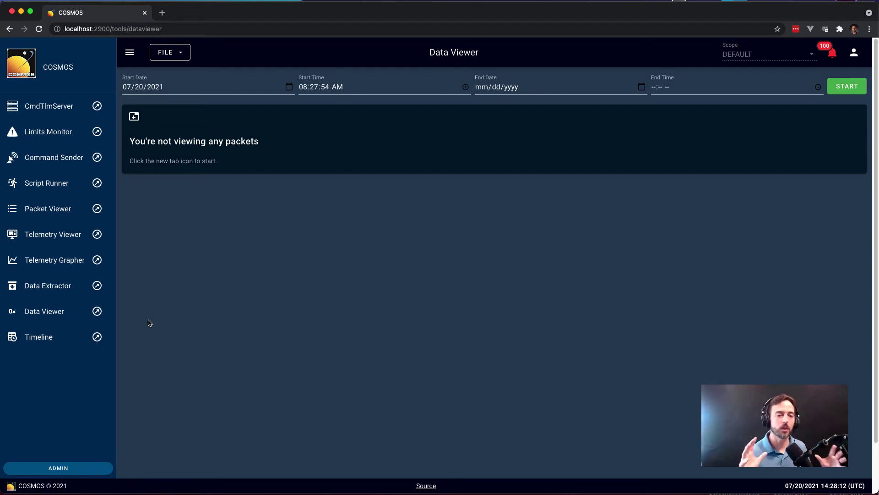
Add the raw INST ADCS telemetry packet to a new tab in Data Viewer and start the data display.
{"action": "left_click", "coordinate": [134, 117]}
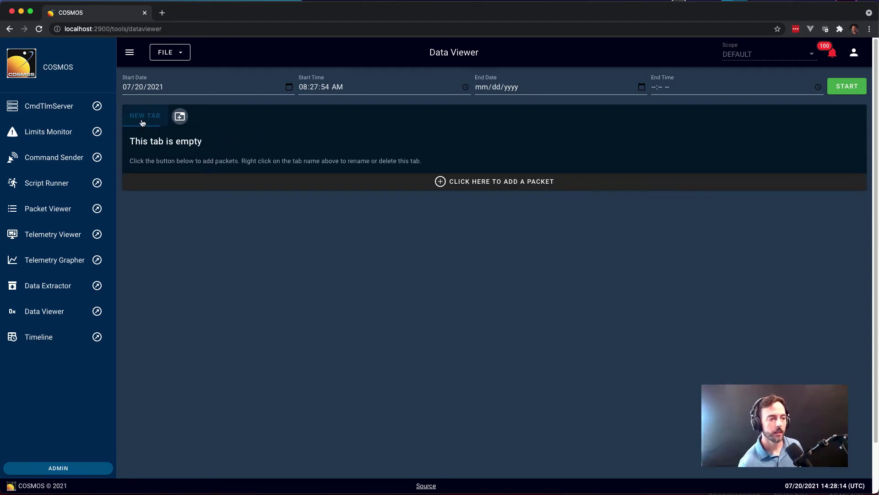
{"action": "left_click", "coordinate": [494, 183]}
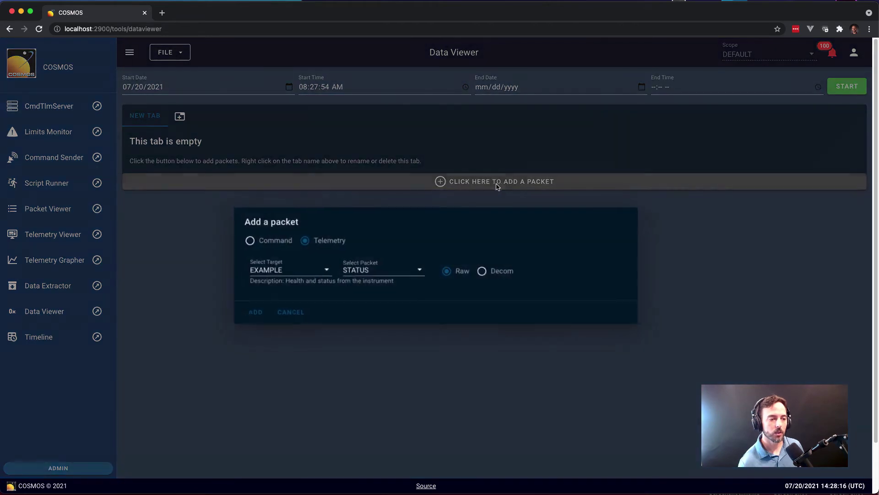
{"action": "left_click", "coordinate": [311, 276]}
{"action": "left_click", "coordinate": [270, 295]}
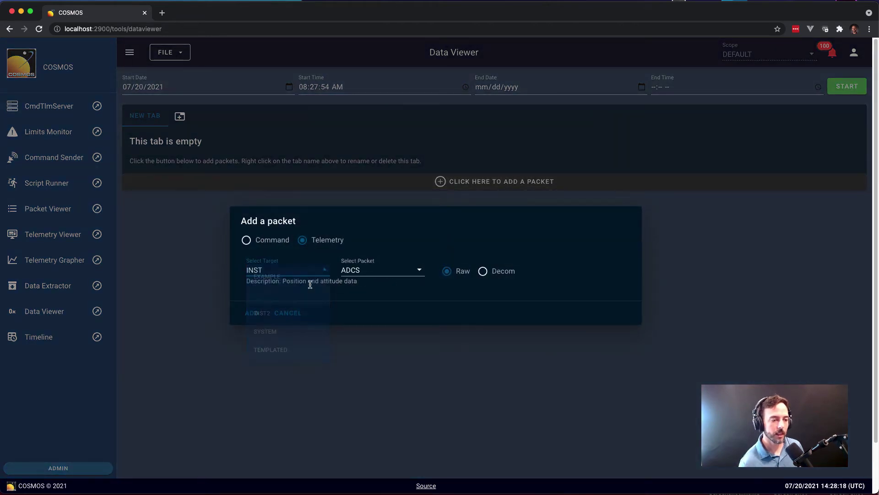
{"action": "left_click", "coordinate": [256, 318]}
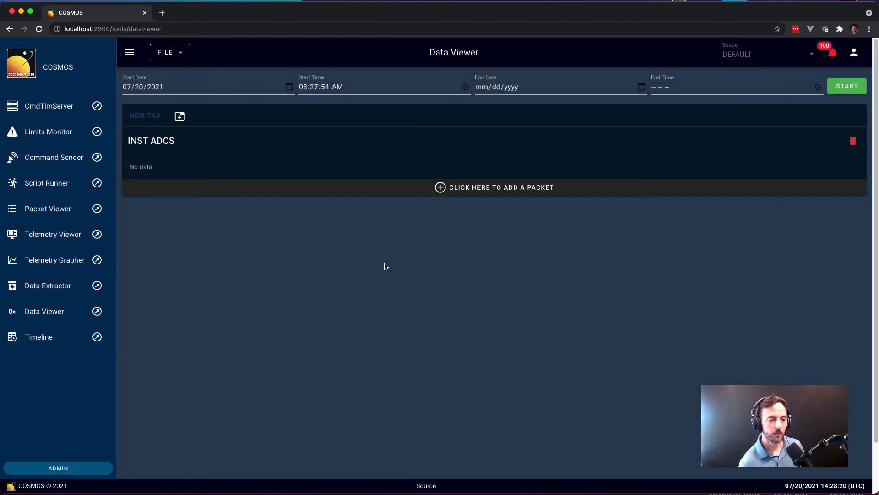
{"action": "left_click", "coordinate": [832, 90]}
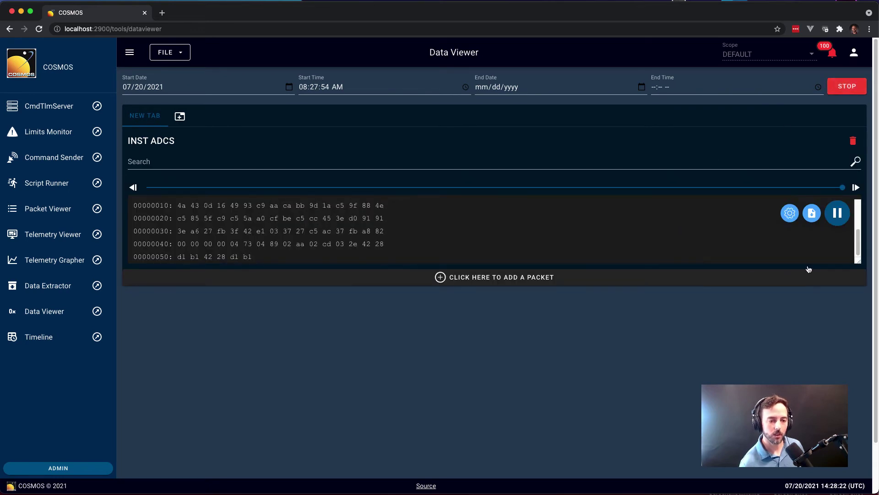
Enlarge the INST ADCS raw data display area and set the number of packets to show to 100.
{"action": "left_click_drag", "start_coordinate": [859, 261], "coordinate": [851, 392]}
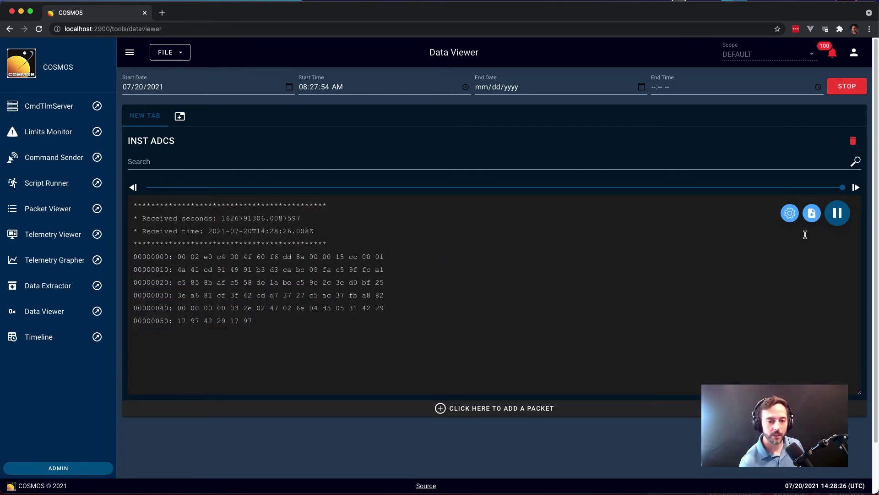
{"action": "left_click", "coordinate": [790, 212]}
{"action": "left_click", "coordinate": [700, 280]}
{"action": "type", "text": "00"}
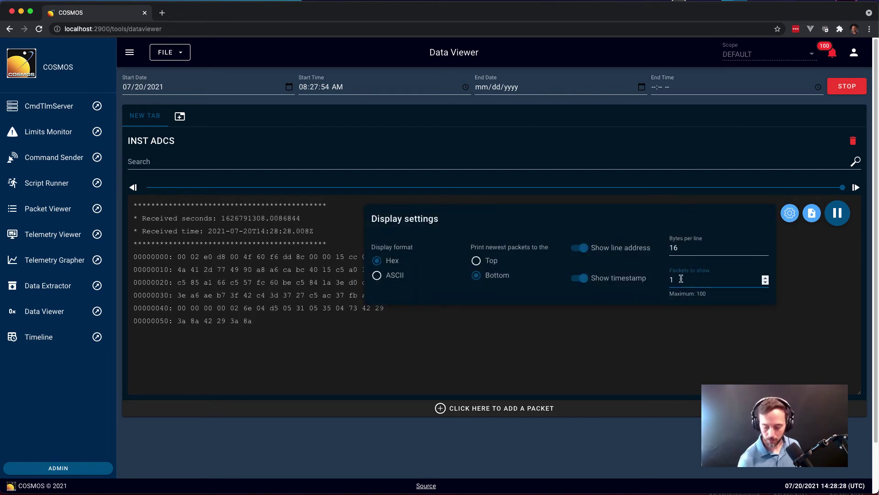
{"action": "left_click", "coordinate": [811, 245]}
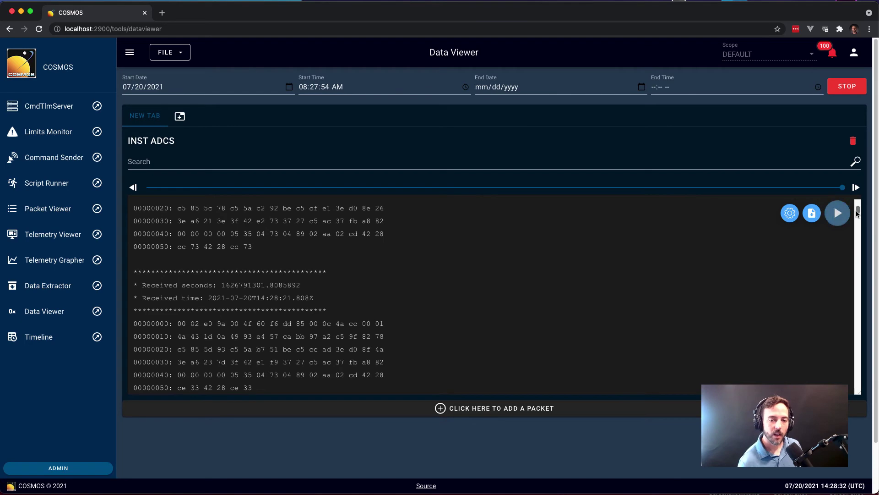
Look back through the paused INST ADCS packet history in the raw data display.
{"action": "scroll", "coordinate": [856, 204], "scroll_direction": "up", "scroll_amount": 2}
{"action": "left_click_drag", "start_coordinate": [858, 203], "coordinate": [870, 296]}
{"action": "right_click", "coordinate": [870, 297]}
{"action": "left_click", "coordinate": [858, 293]}
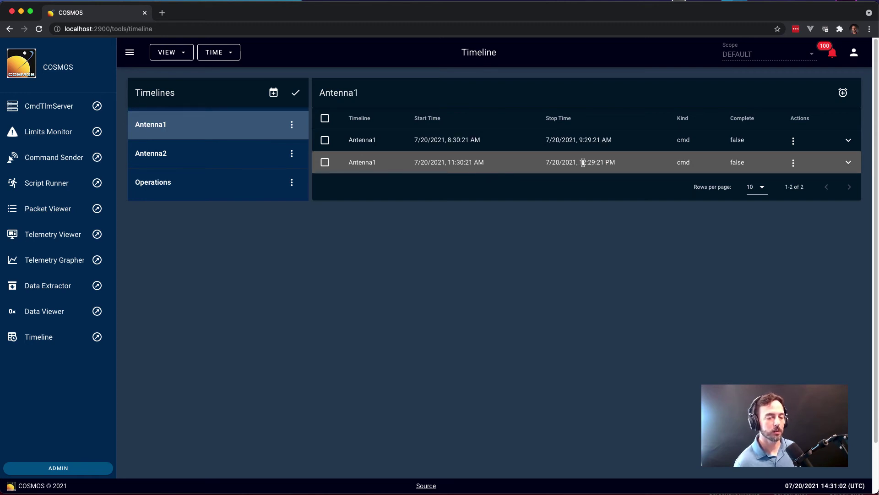
Create a script activity running collect.rb on the Operations timeline for 07/20/2021, 11:30:21 AM to 12:29:21 PM local time.
{"action": "left_click", "coordinate": [241, 197]}
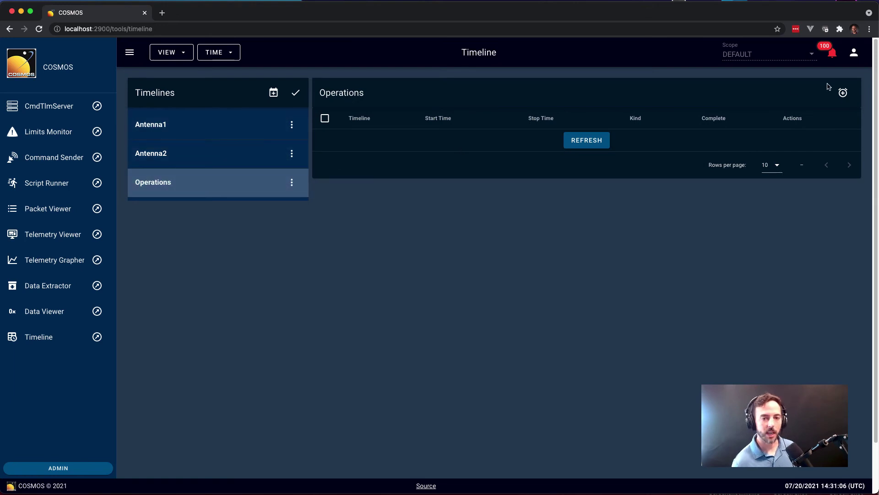
{"action": "left_click", "coordinate": [835, 97]}
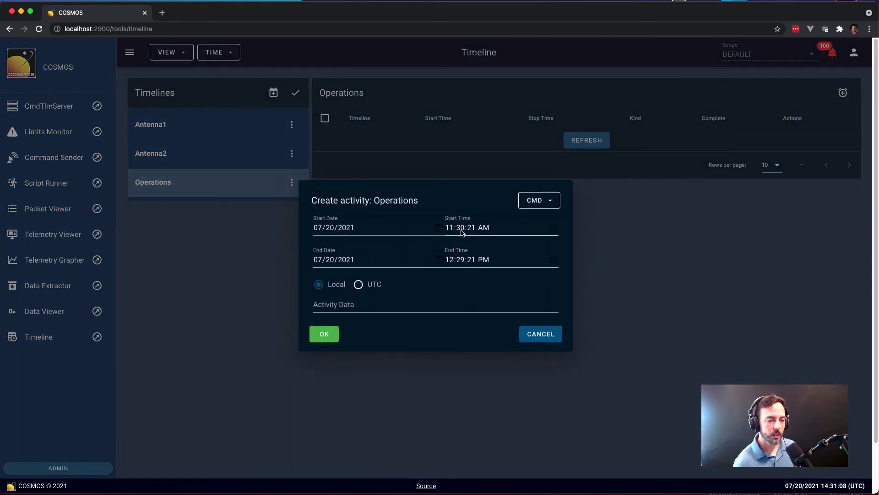
{"action": "left_click", "coordinate": [536, 201]}
{"action": "left_click", "coordinate": [534, 226]}
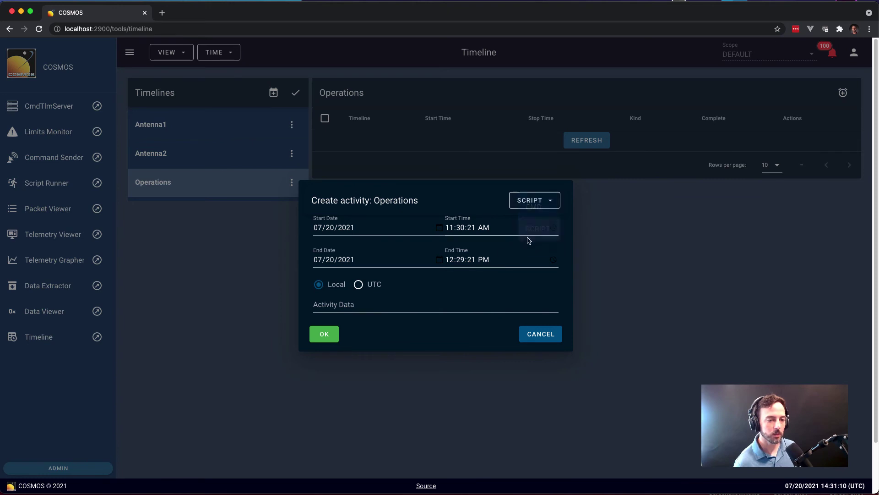
{"action": "left_click", "coordinate": [374, 311]}
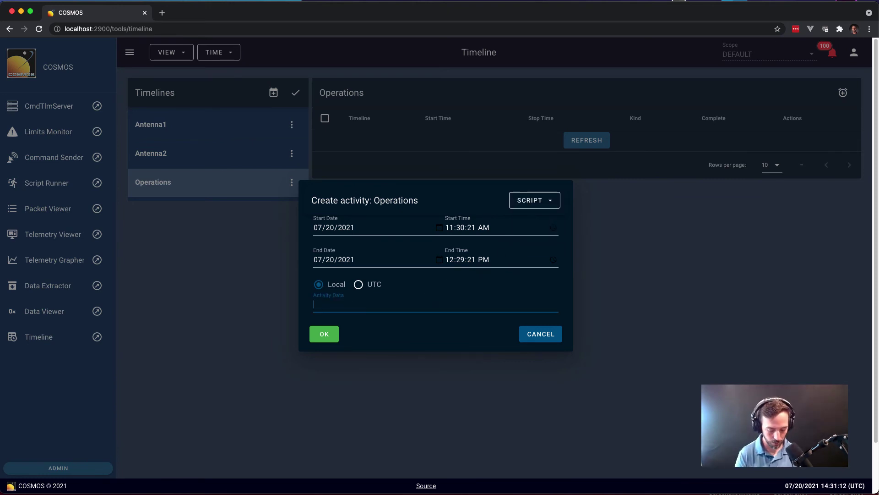
{"action": "type", "text": "collect.rb"}
{"action": "key", "text": "Return"}
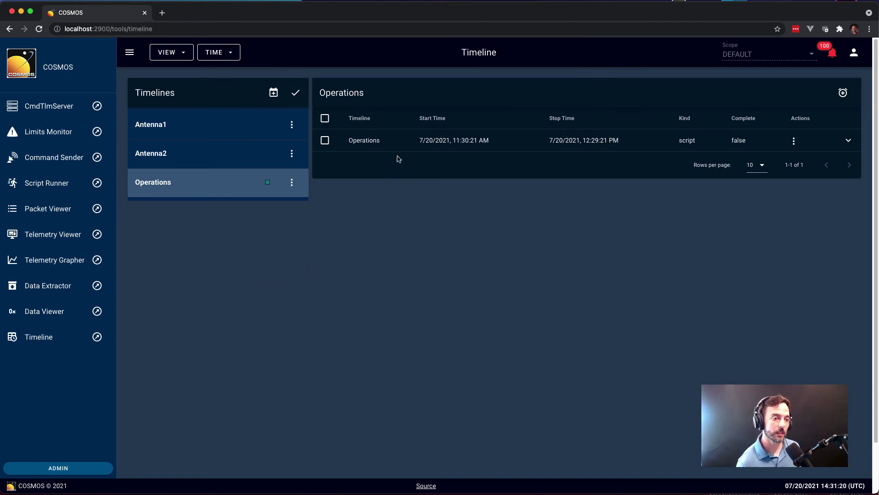
Show the Operations timeline as a calendar and inspect its 11:30 AM activity on the 20th.
{"action": "left_click", "coordinate": [166, 53]}
{"action": "left_click", "coordinate": [177, 118]}
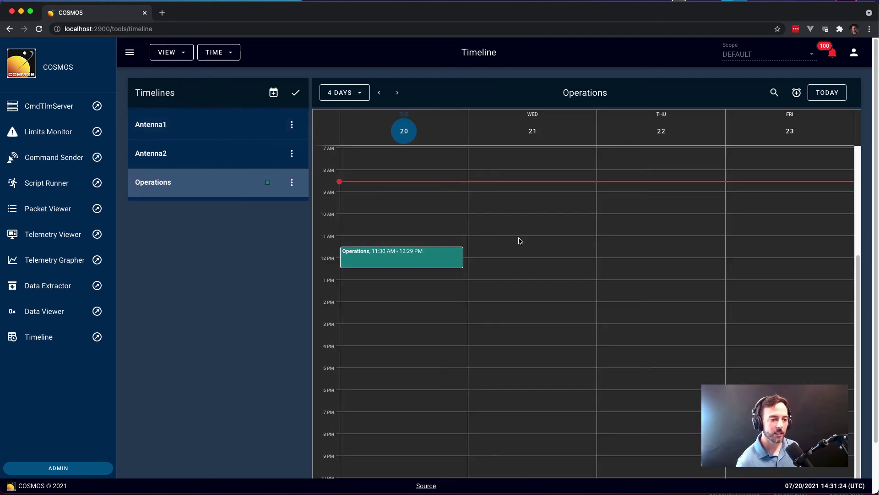
{"action": "scroll", "coordinate": [453, 226], "scroll_direction": "up", "scroll_amount": 4}
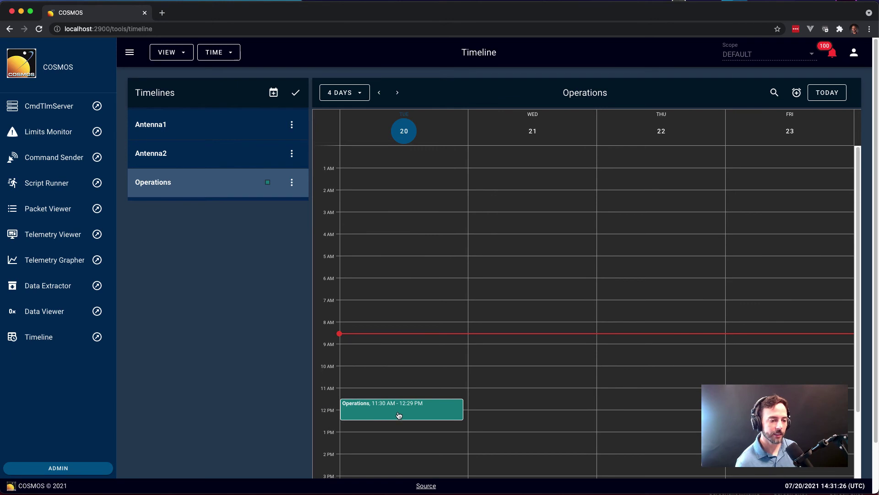
{"action": "scroll", "coordinate": [477, 376], "scroll_direction": "down", "scroll_amount": 1}
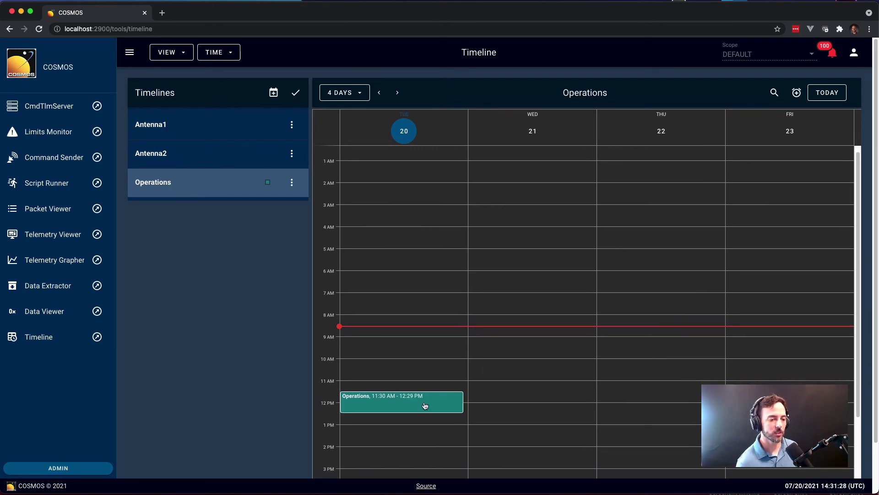
{"action": "double_click", "coordinate": [426, 406]}
{"action": "scroll", "coordinate": [440, 357], "scroll_direction": "down", "scroll_amount": 3}
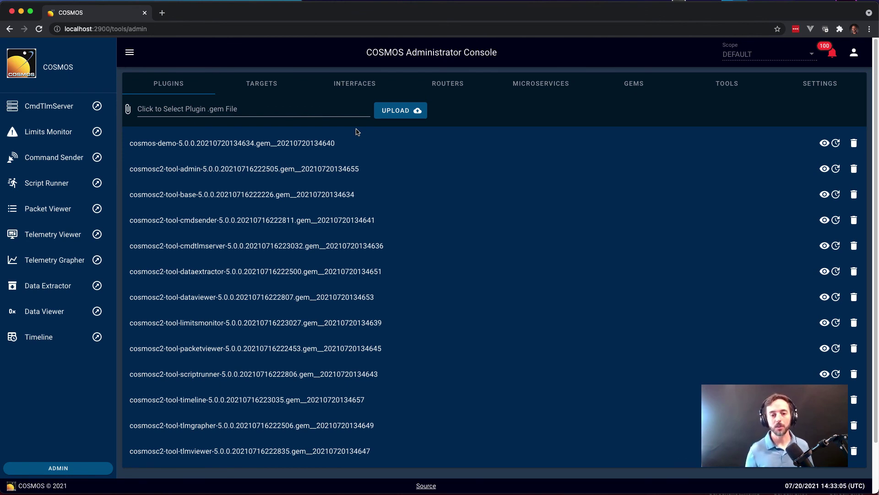
Switch from the Administrator Console to CmdTlmServer.
{"action": "left_click", "coordinate": [28, 109]}
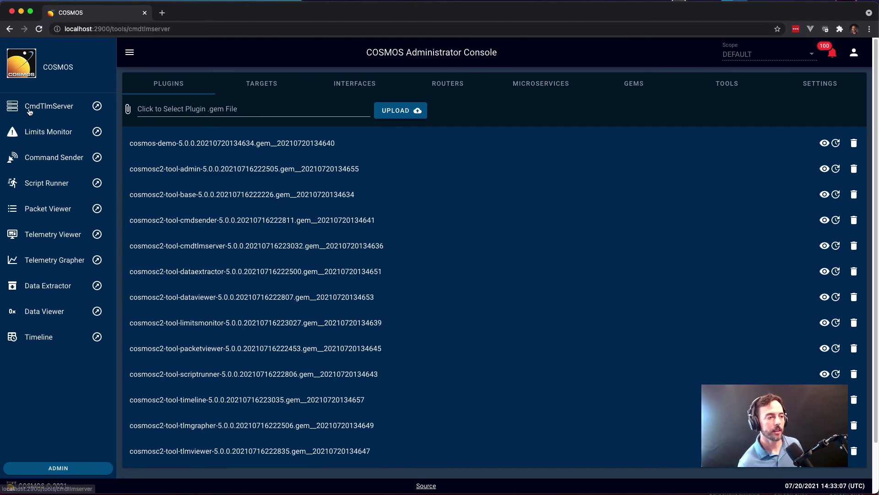